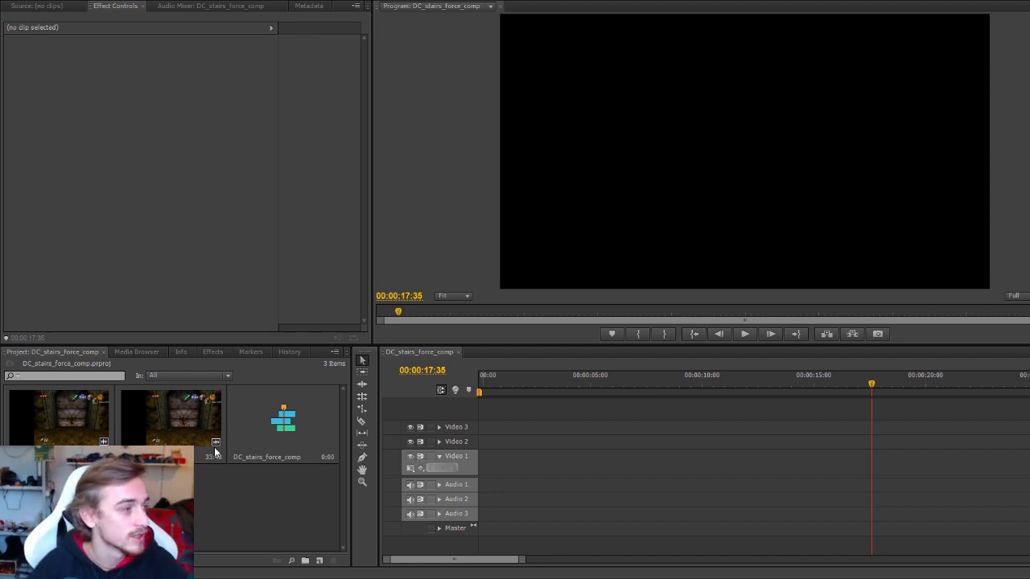
Step: Place DC_stairs_force_1.mp4 on Video 1 at 00:00 and play it from the beginning
left_click(62, 427)
left_click_drag(62, 427, 487, 487)
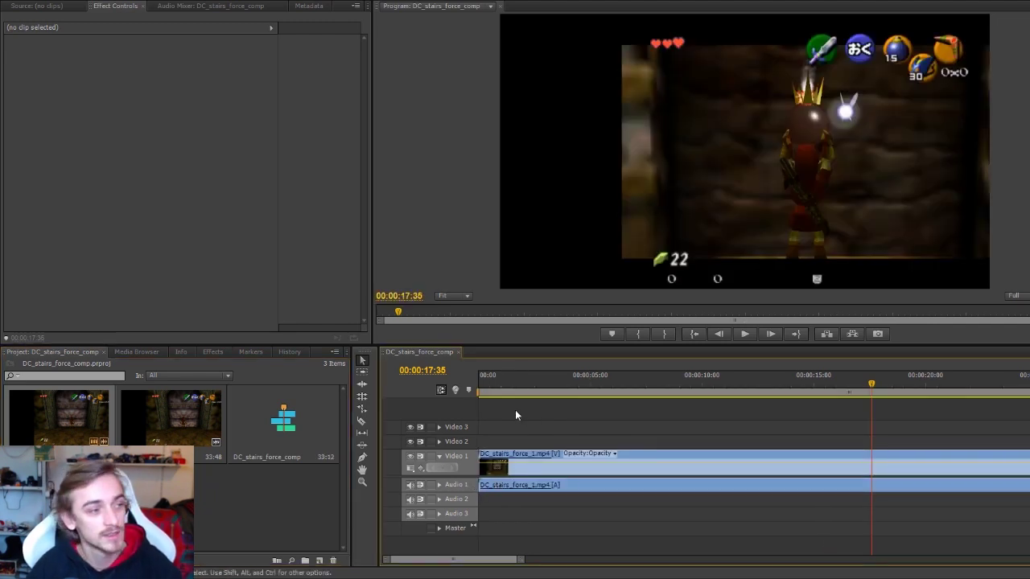
left_click_drag(499, 378, 467, 387)
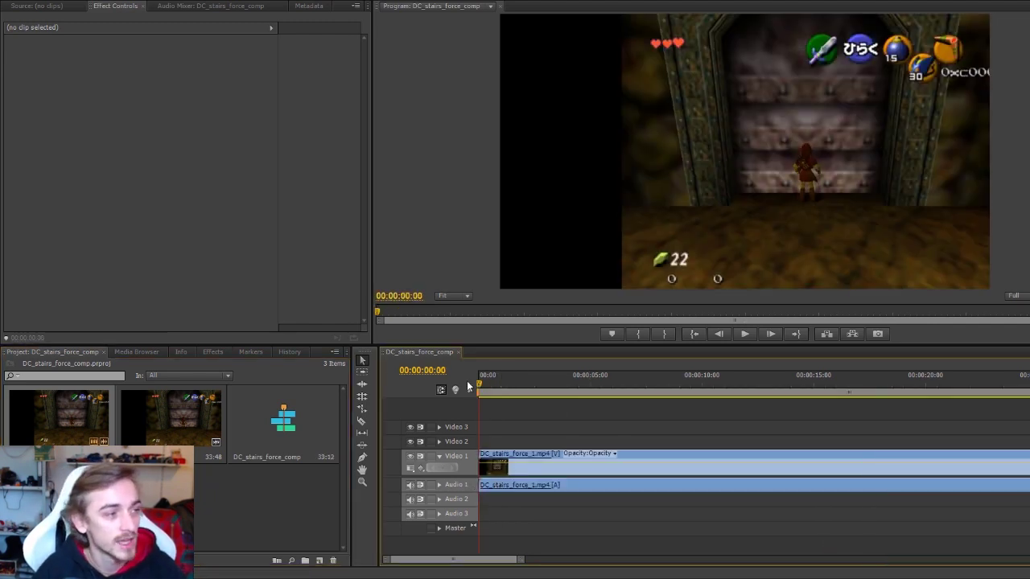
left_click(742, 335)
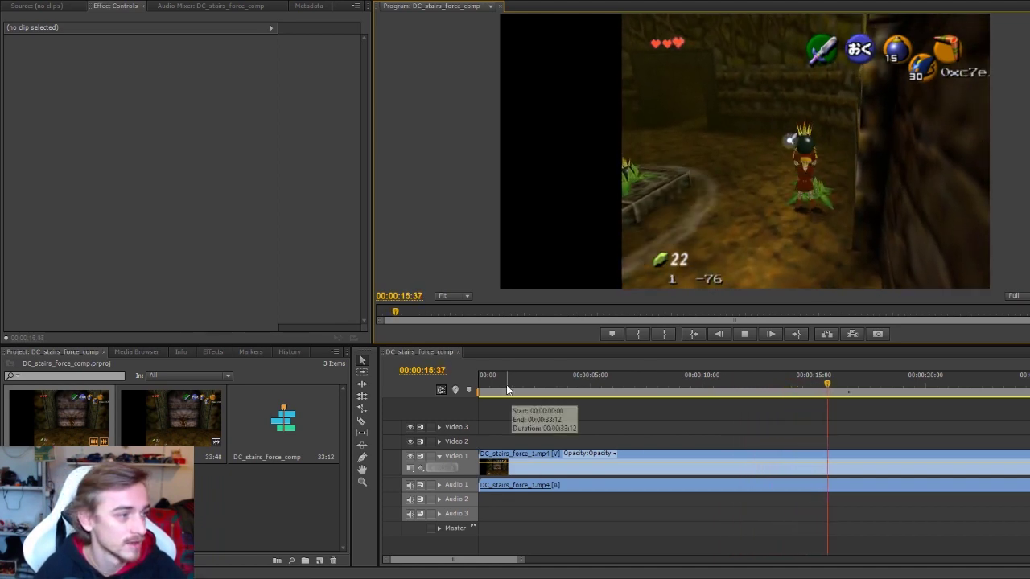
left_click(481, 384)
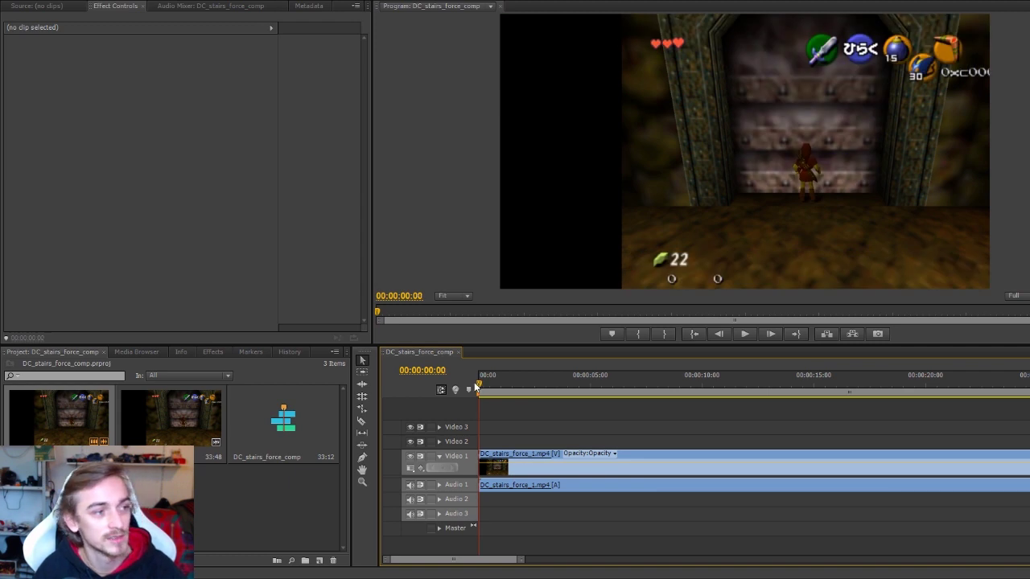
Step: Play from the start, stop near the run's start, and step back to 00:00:01:09
left_click(752, 333)
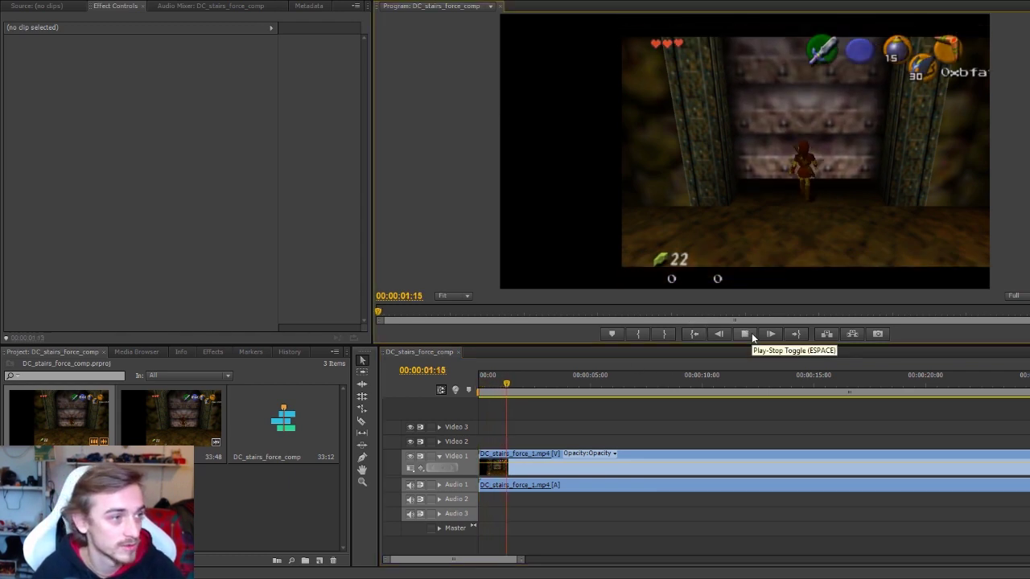
left_click(751, 333)
left_click(721, 333)
left_click(721, 334)
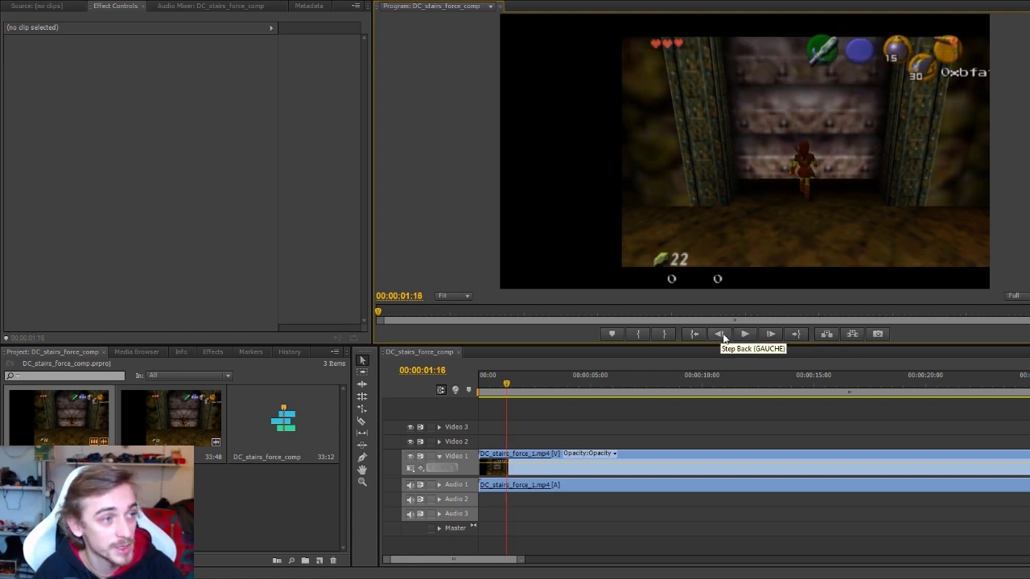
left_click(720, 333)
left_click(721, 334)
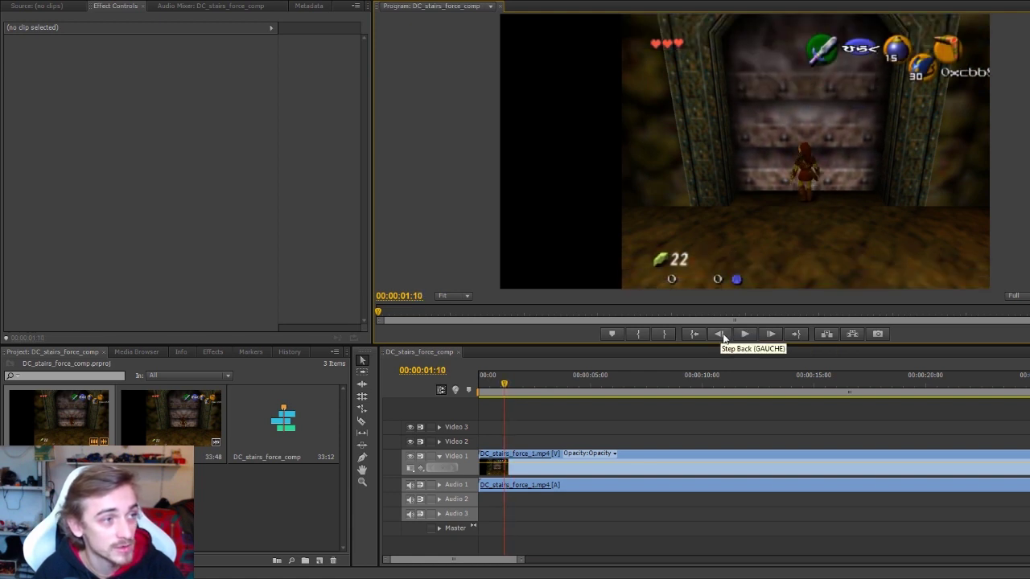
left_click(721, 334)
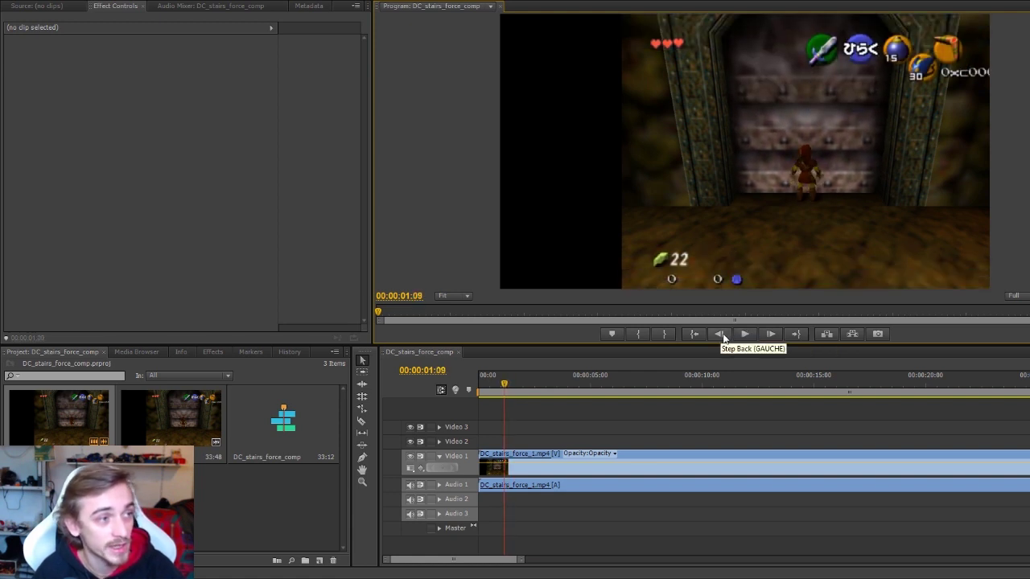
Step: Compare the frames around 00:00:01:10 and settle on 00:00:01:09 as the run start
left_click(771, 334)
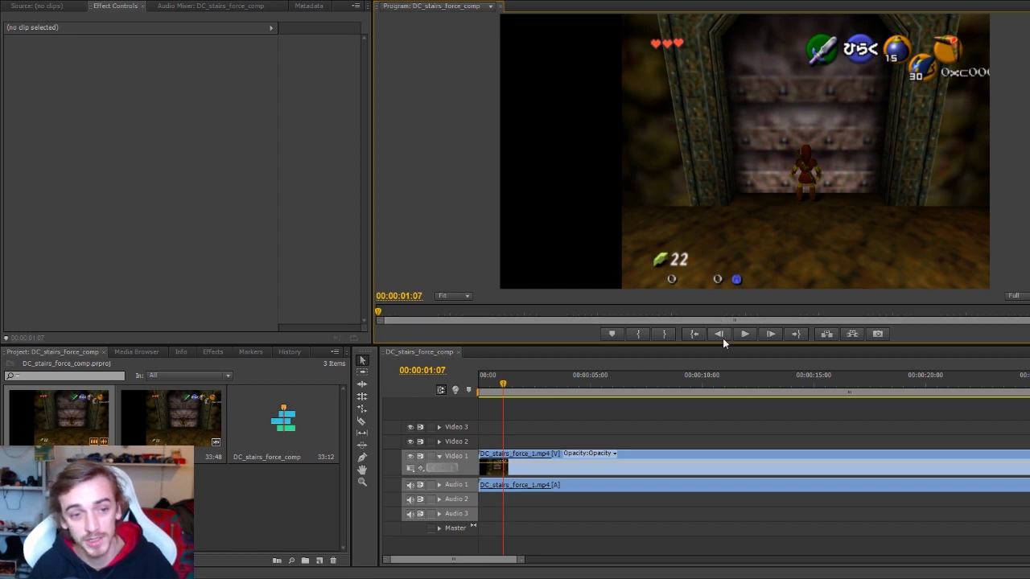
left_click(770, 333)
left_click(769, 333)
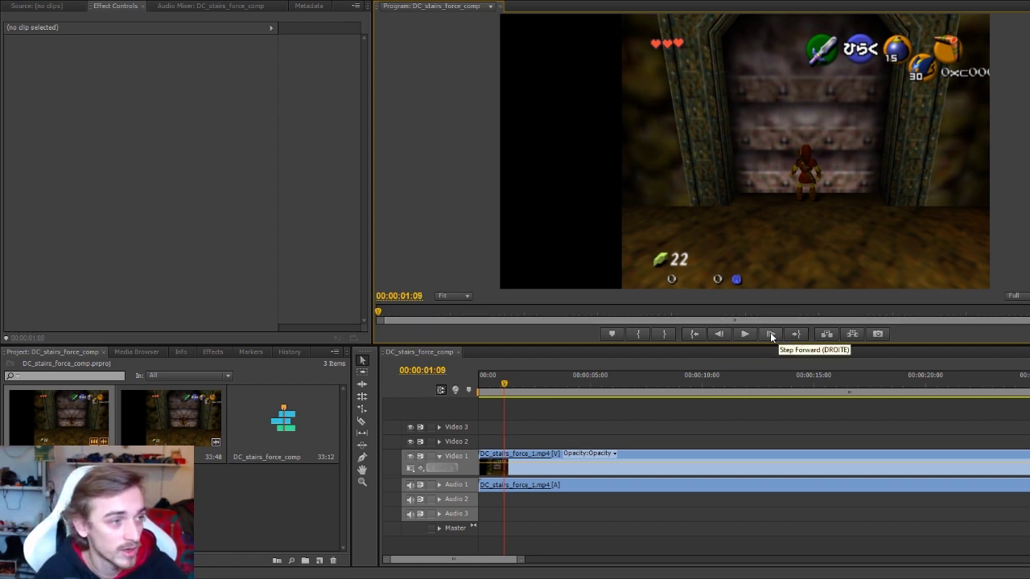
left_click(770, 333)
left_click(770, 333)
left_click(722, 334)
left_click(722, 334)
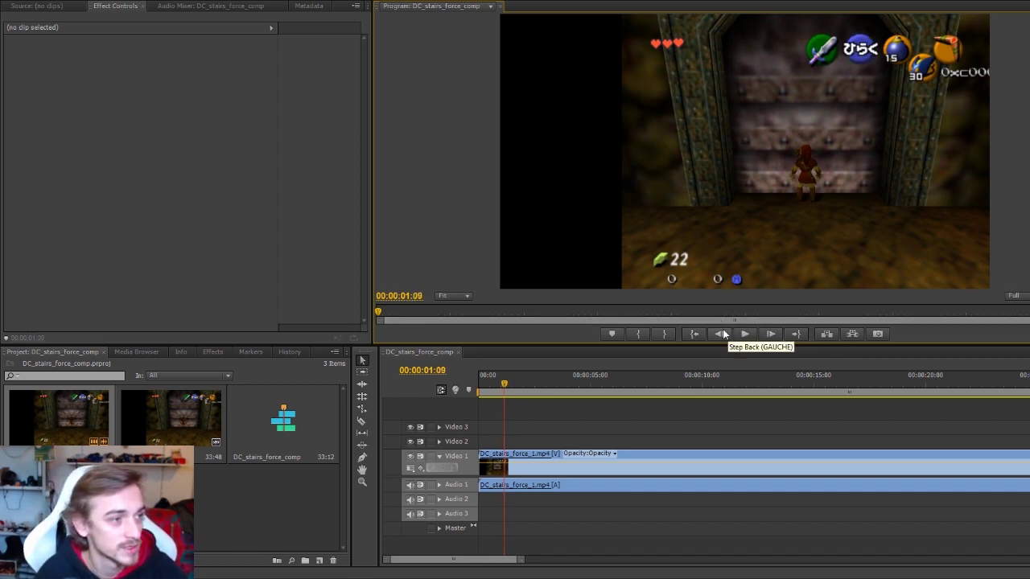
left_click(770, 333)
left_click(720, 332)
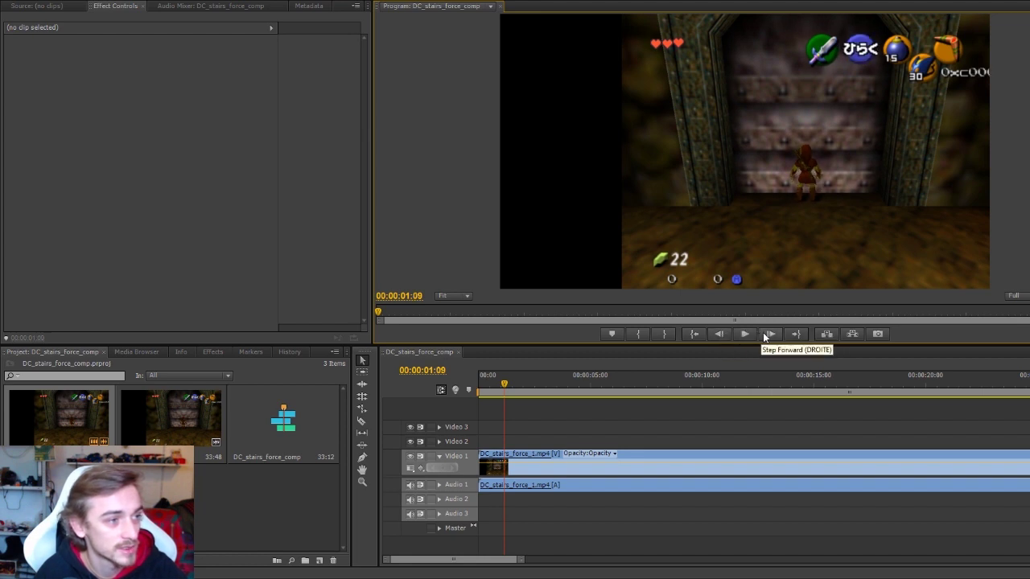
left_click(768, 333)
left_click(724, 333)
left_click(766, 333)
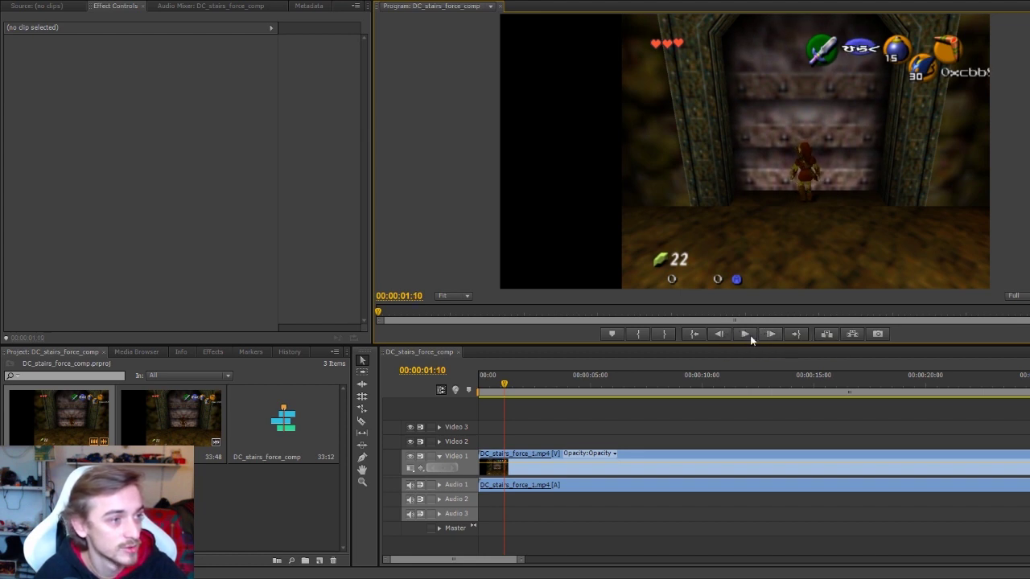
left_click(720, 335)
left_click(761, 333)
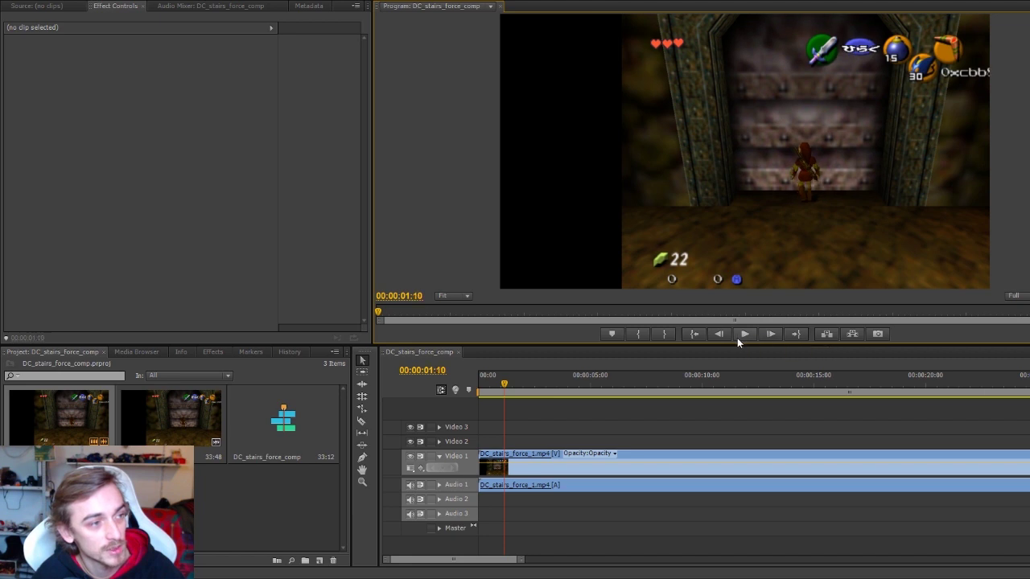
left_click(721, 338)
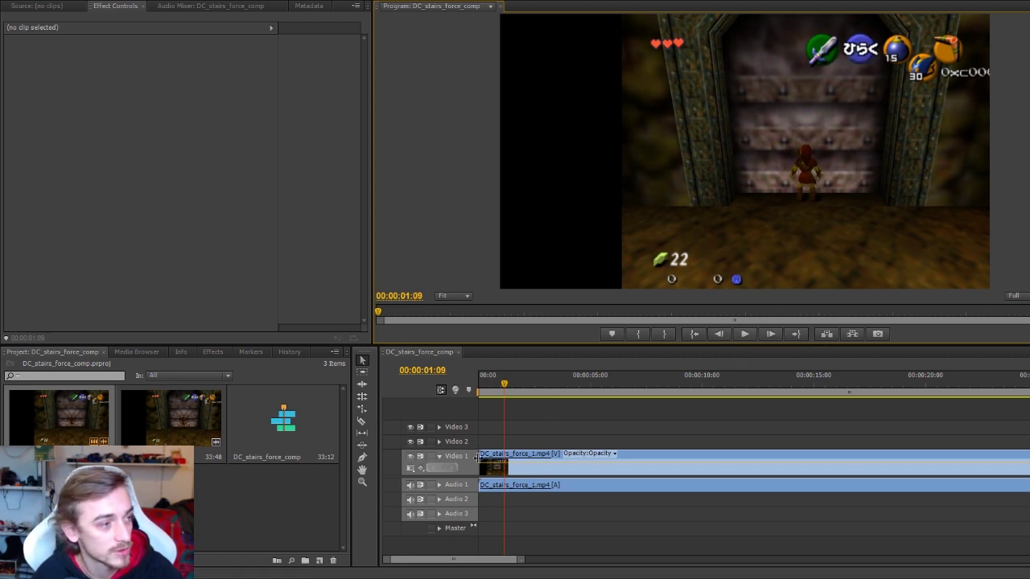
Step: Trim the clip's start to the playhead at 00:00:01:09 and check it zoomed in
left_click_drag(483, 455, 505, 455)
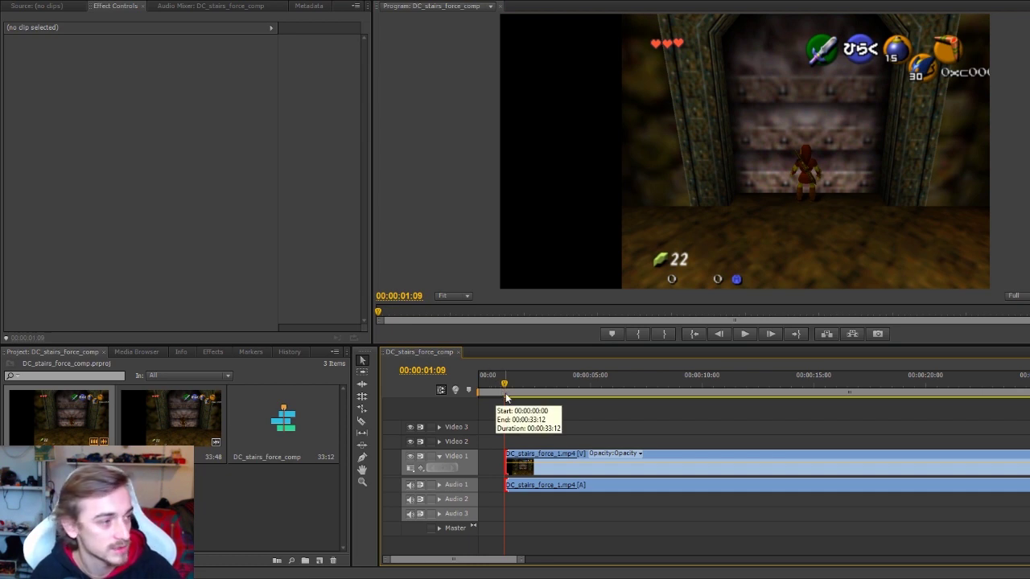
key("equal")
key("equal")
key("equal")
key("equal")
key("equal")
key("equal")
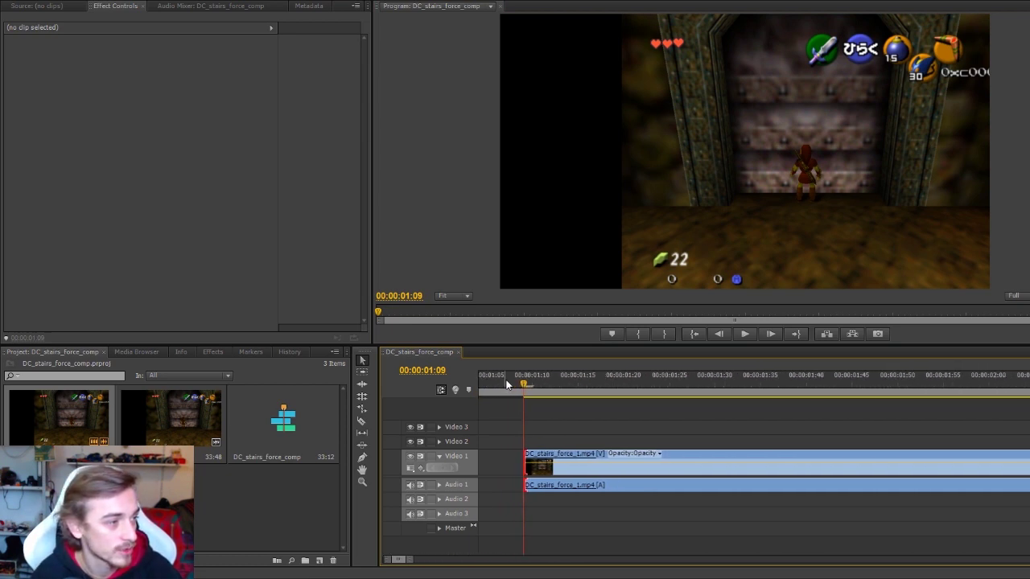
key("equal")
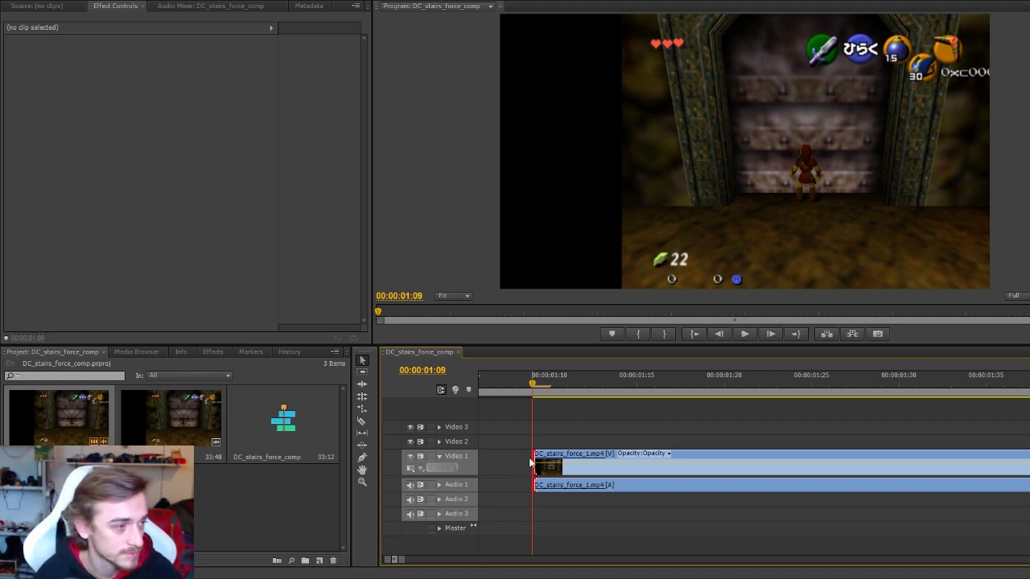
key("minus")
key("minus")
key("minus")
key("minus")
key("minus")
key("minus")
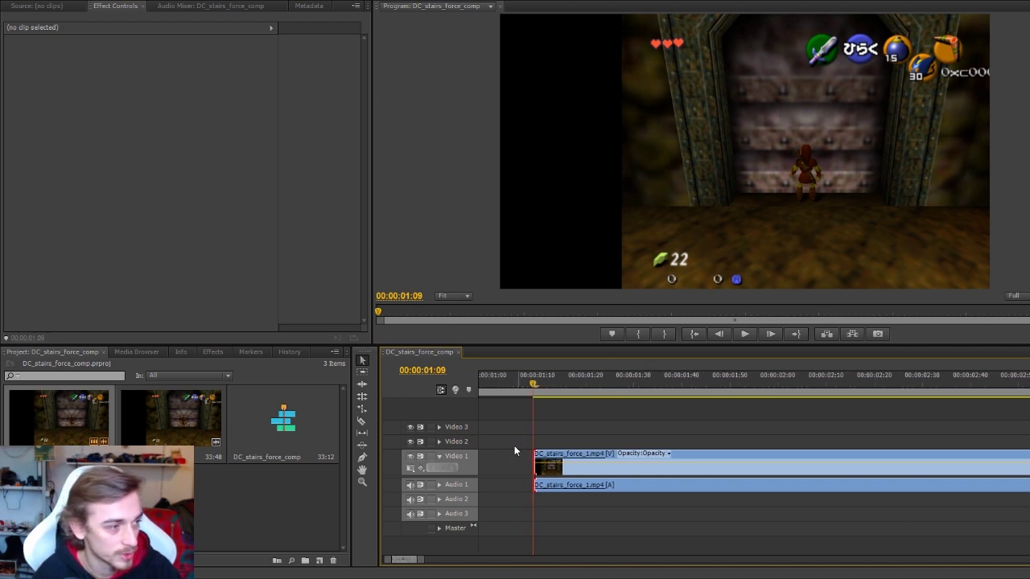
key("minus")
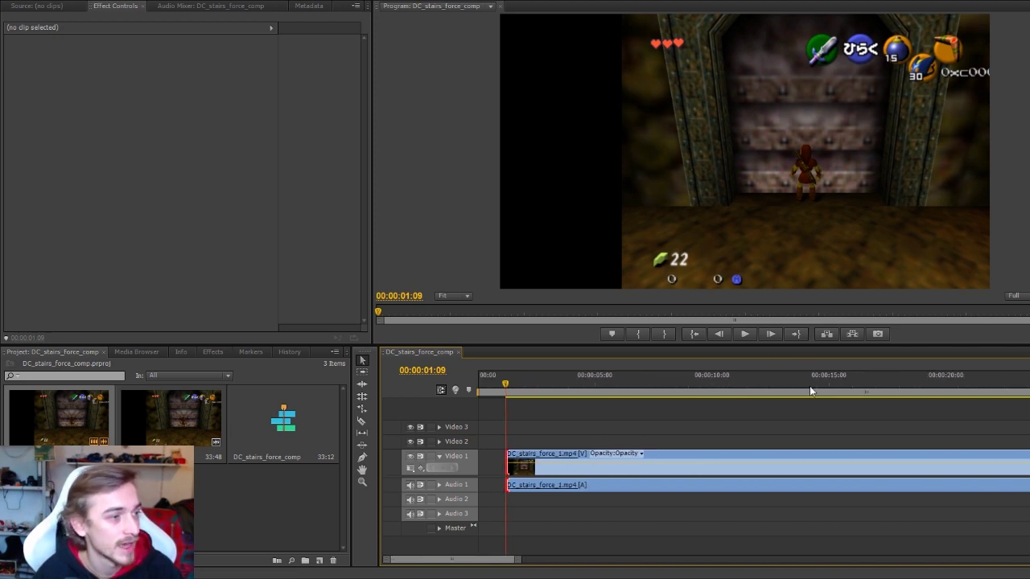
Step: Play the trimmed clip from about 00:00:15:01 with the whole clip in view
left_click_drag(809, 391, 793, 434)
key("minus")
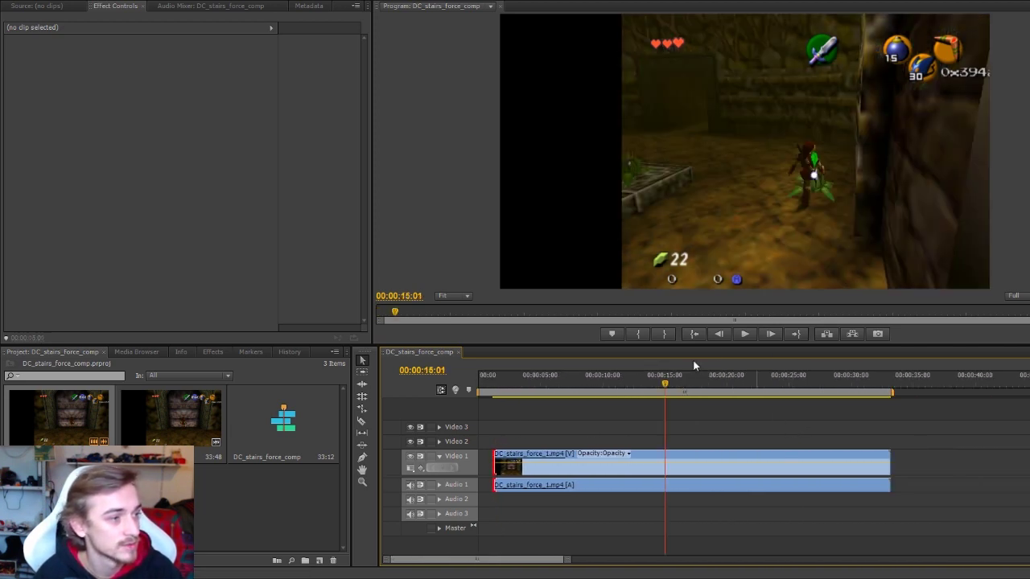
left_click(744, 334)
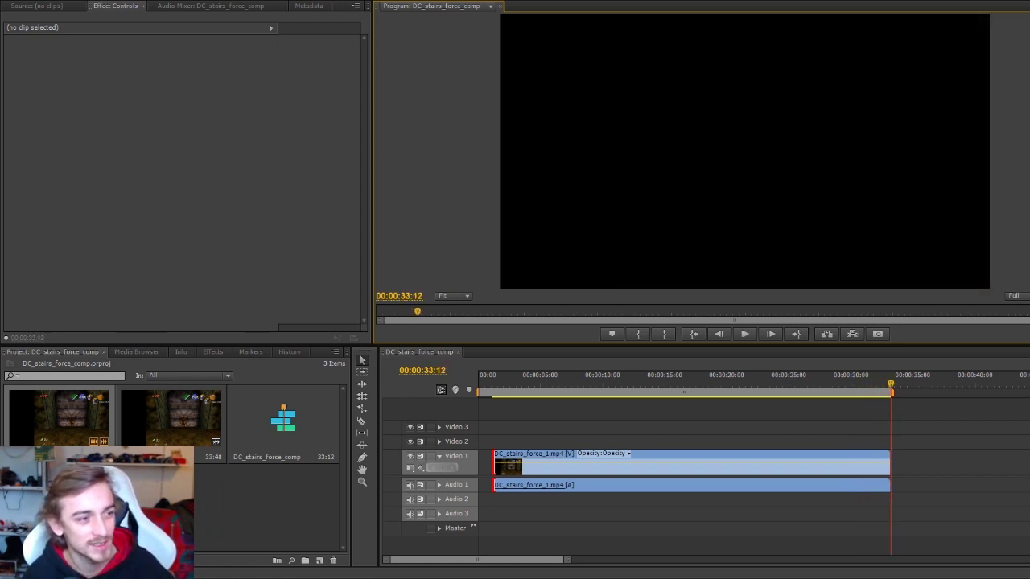
Step: Scrub back to 00:00:17:57, play, and step back frame by frame to 00:00:18:49
left_click(750, 386)
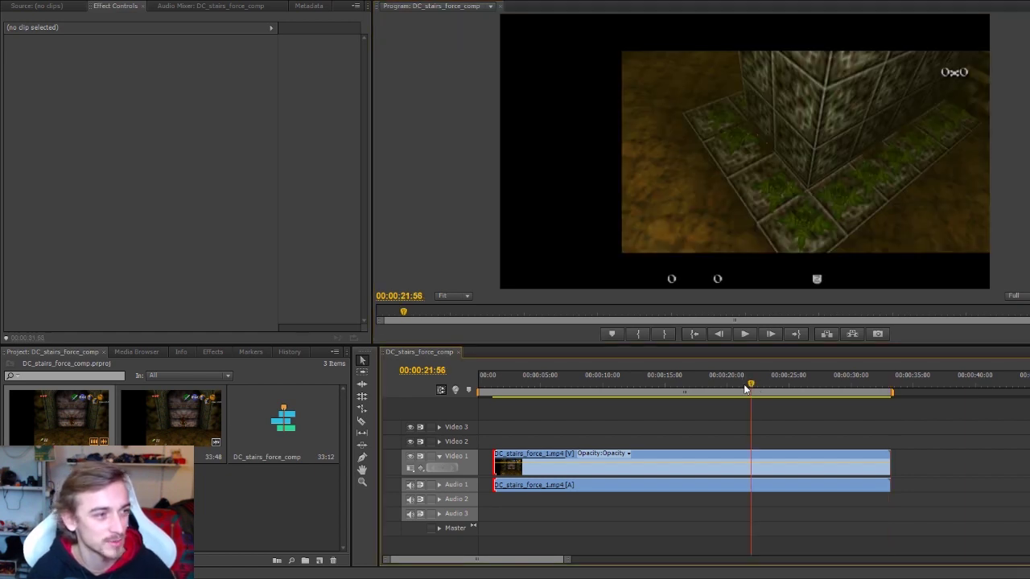
left_click(719, 384)
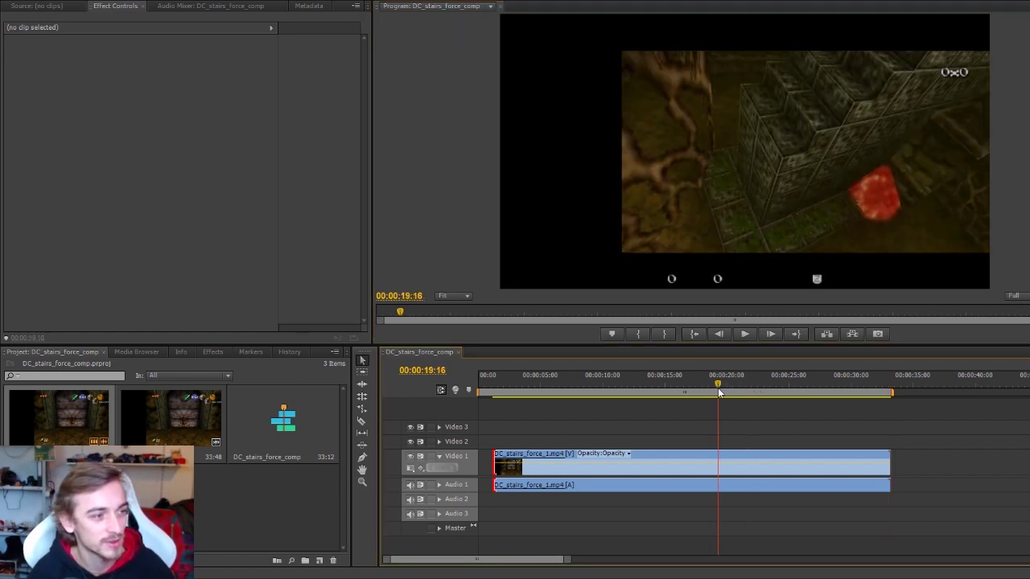
left_click(702, 386)
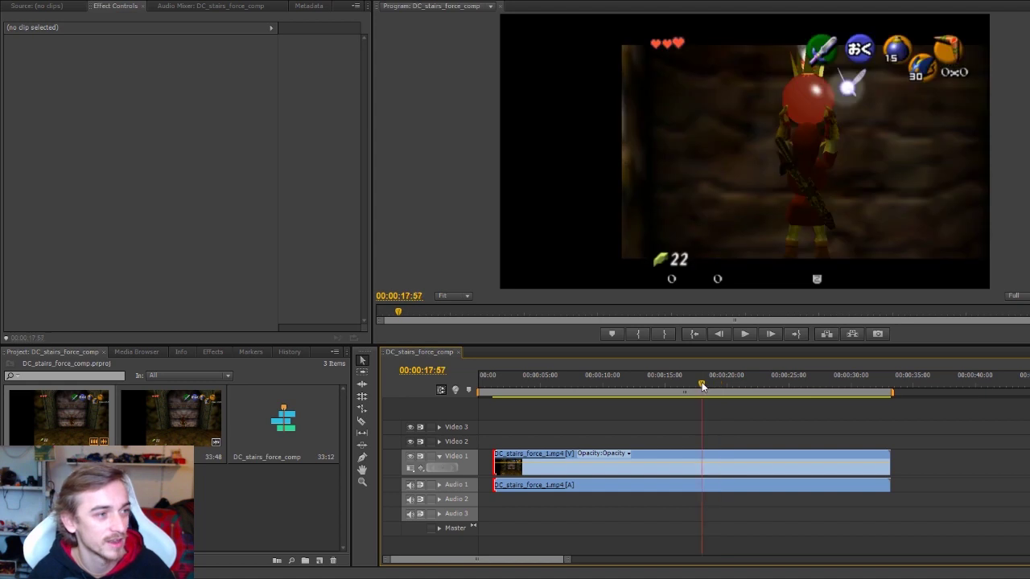
left_click(741, 333)
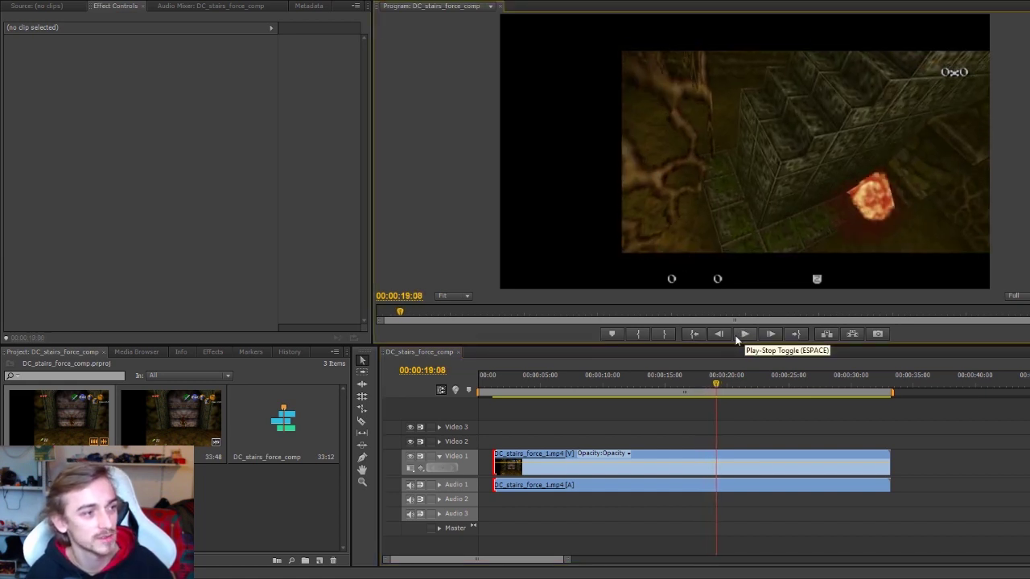
left_click(718, 333)
left_click(718, 334)
left_click(718, 334)
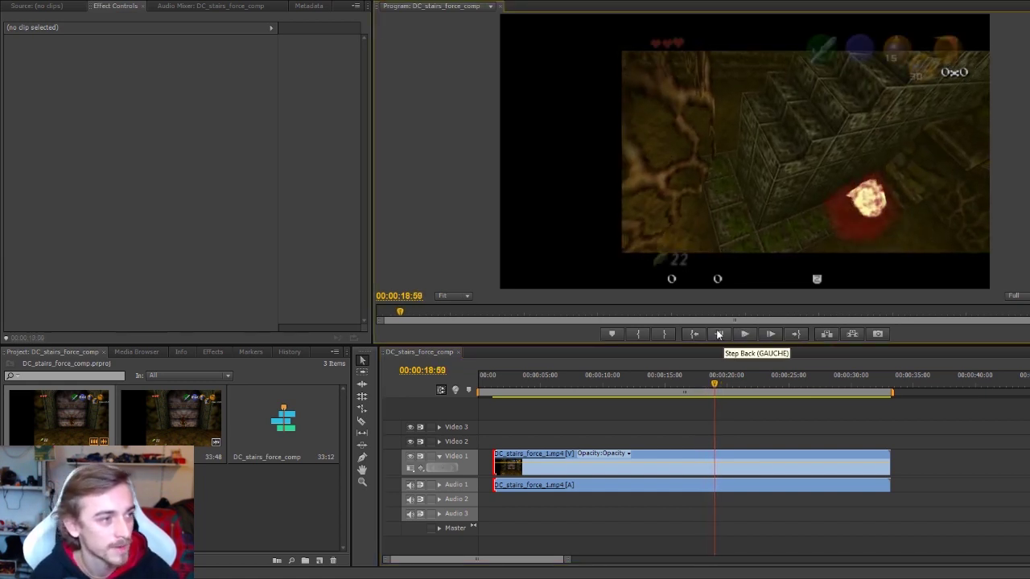
left_click(718, 334)
left_click(718, 334)
left_click(718, 334)
left_click(718, 334)
left_click(718, 334)
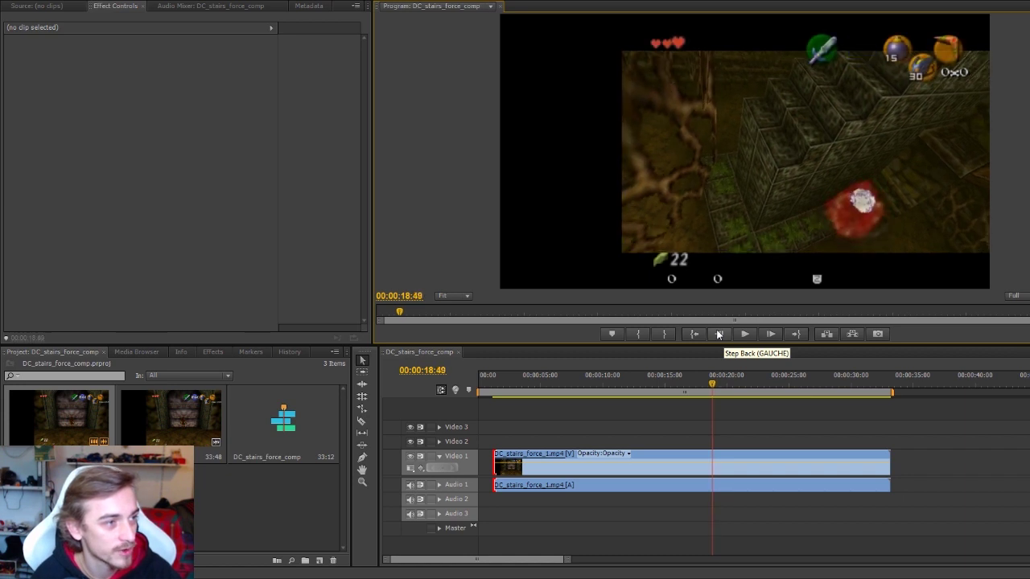
Step: Park on 00:00:18:44 and trim the first clip's end to that frame
left_click(719, 334)
left_click(718, 334)
left_click(719, 334)
left_click(718, 334)
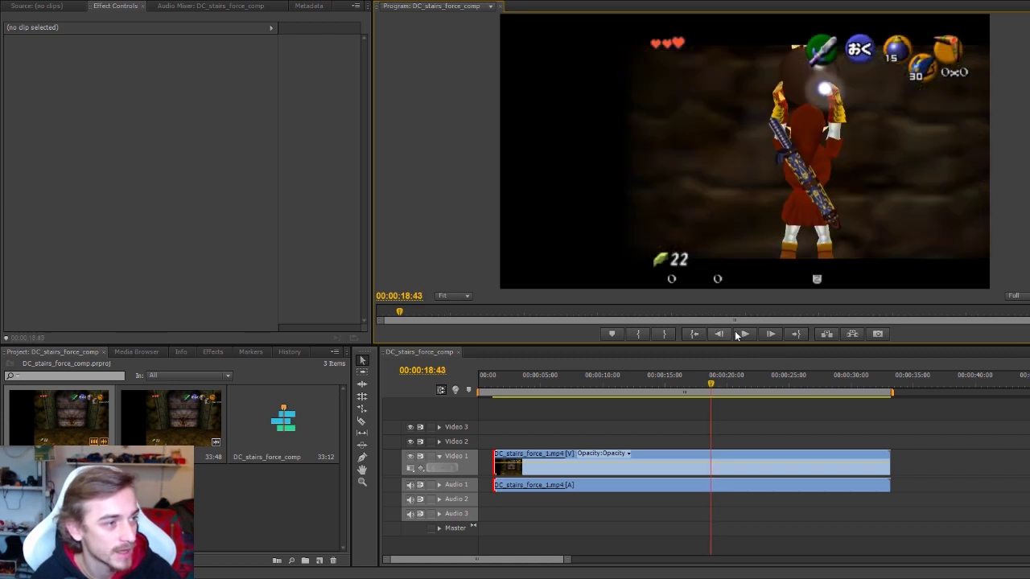
left_click(779, 334)
left_click(884, 458)
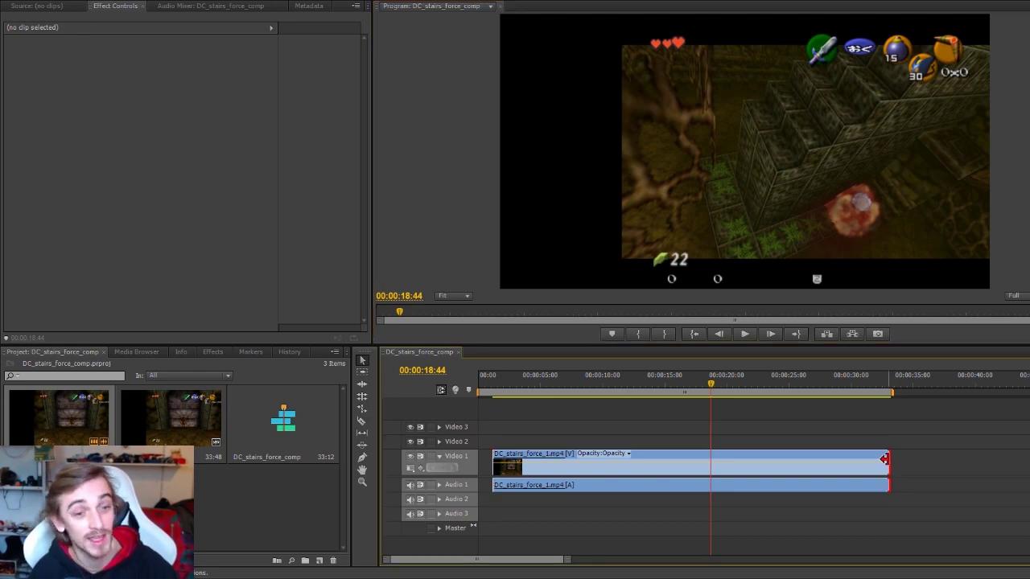
left_click_drag(884, 459, 708, 463)
Step: Check the cut around 00:00:18:43 and extend the first clip's end again
left_click(718, 335)
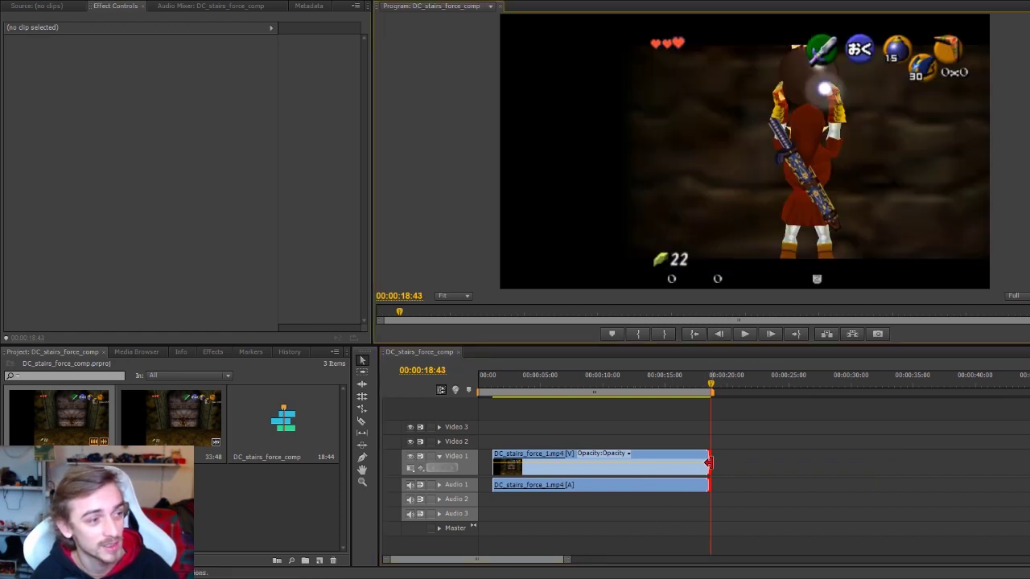
left_click(771, 334)
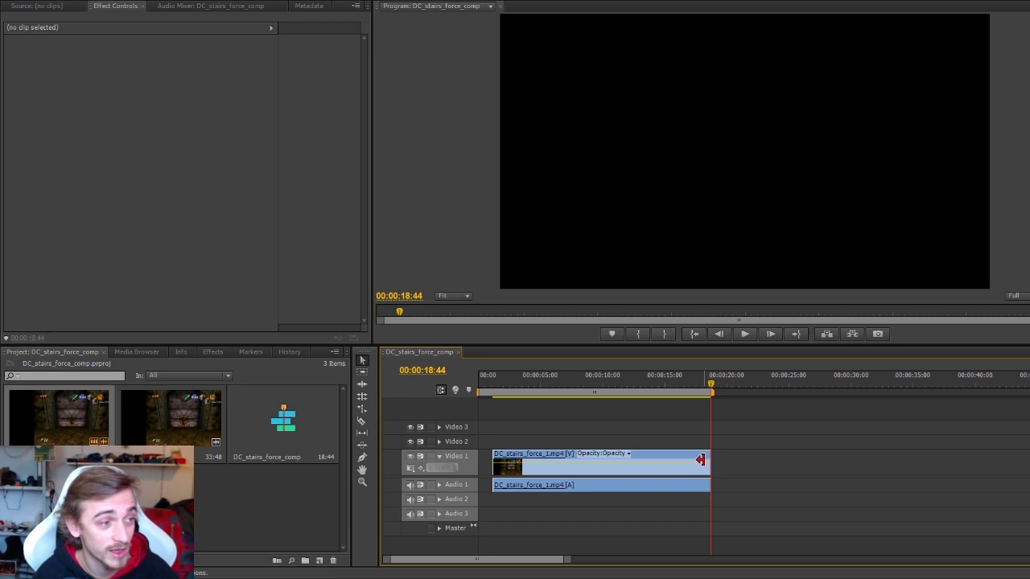
left_click_drag(702, 459, 727, 459)
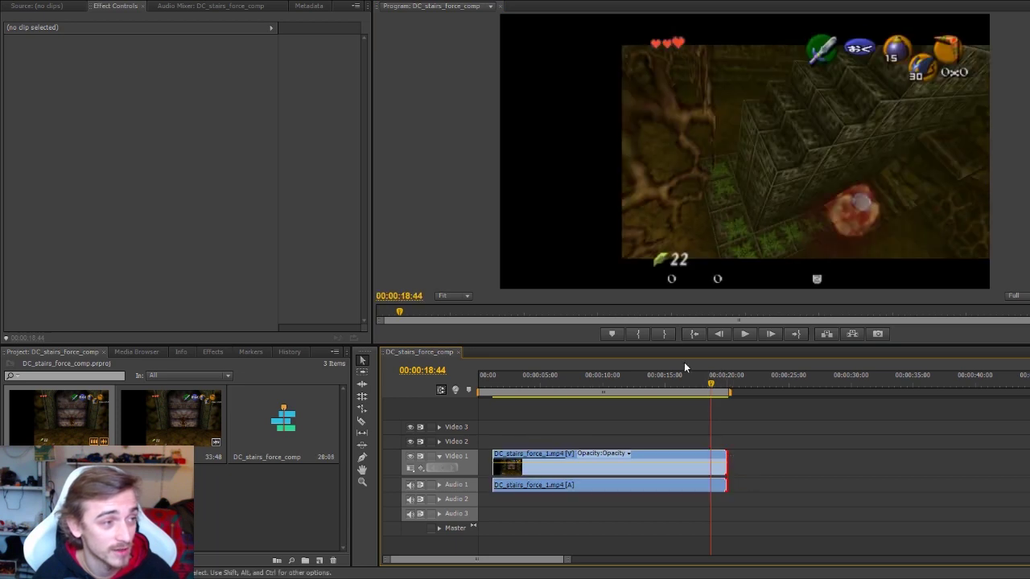
Step: Retrim the first clip's end at 00:00:18:45 and move the clip to the sequence start
left_click(720, 335)
left_click(770, 333)
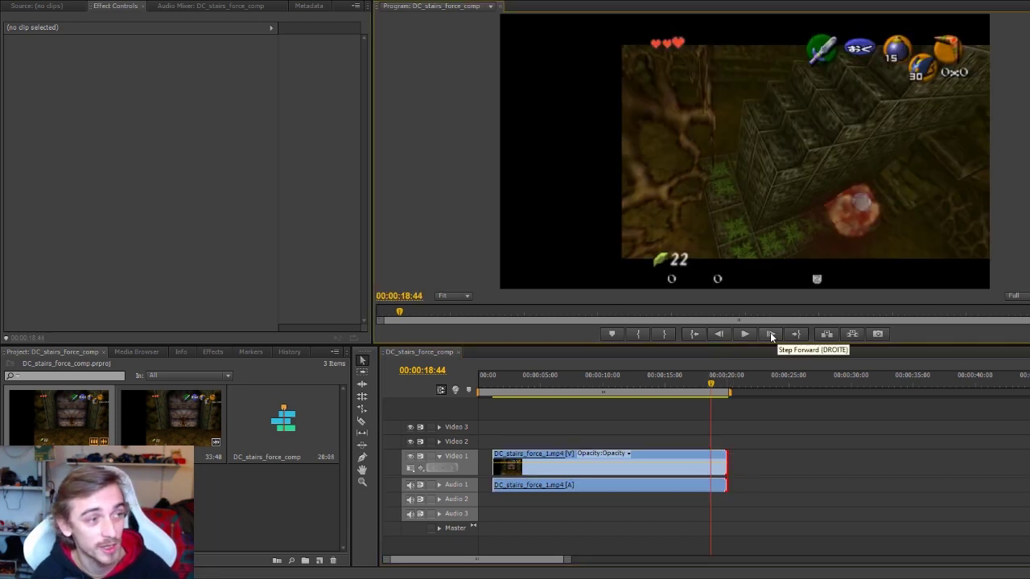
left_click(770, 332)
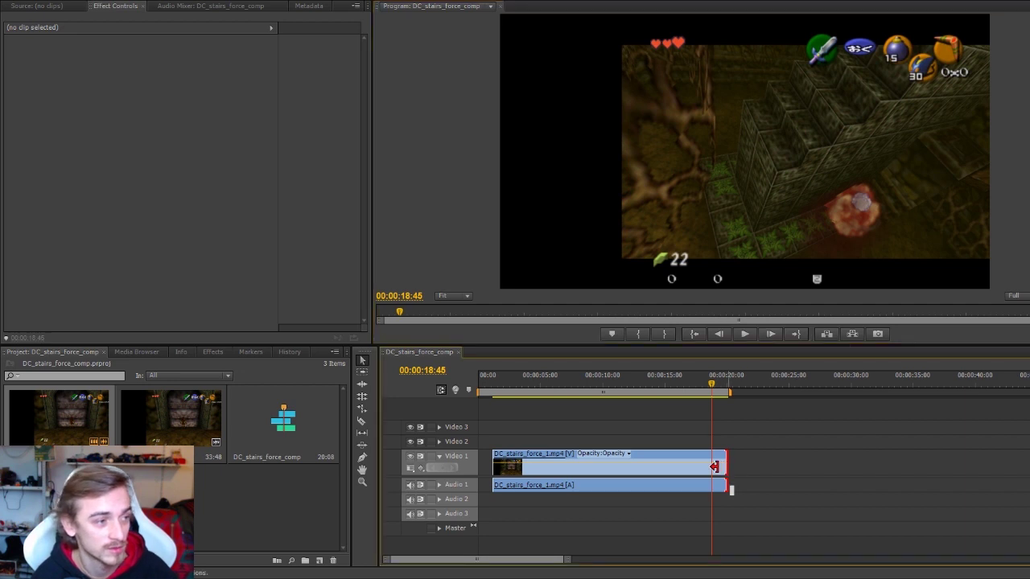
left_click_drag(714, 466, 711, 466)
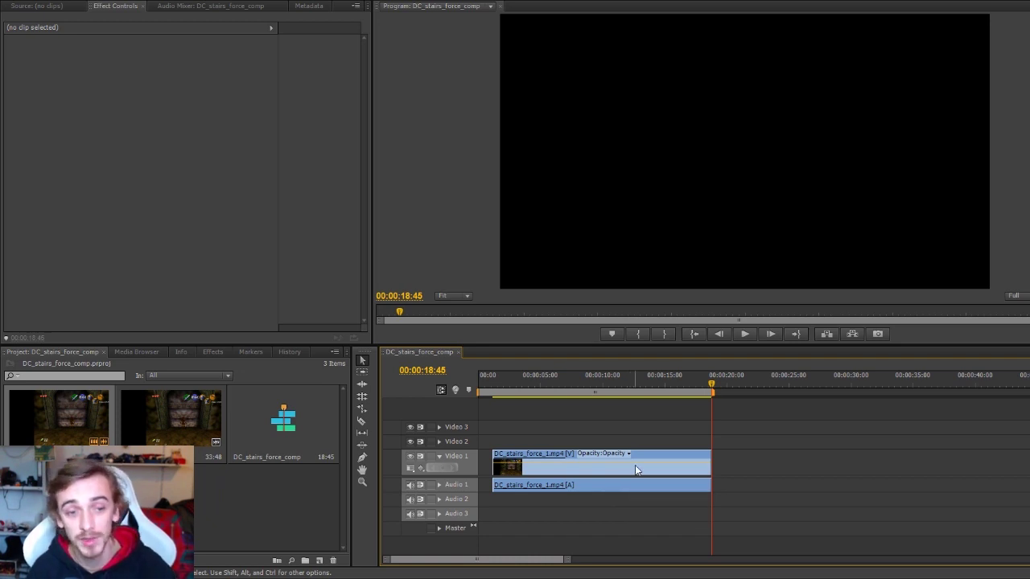
left_click_drag(658, 452, 648, 457)
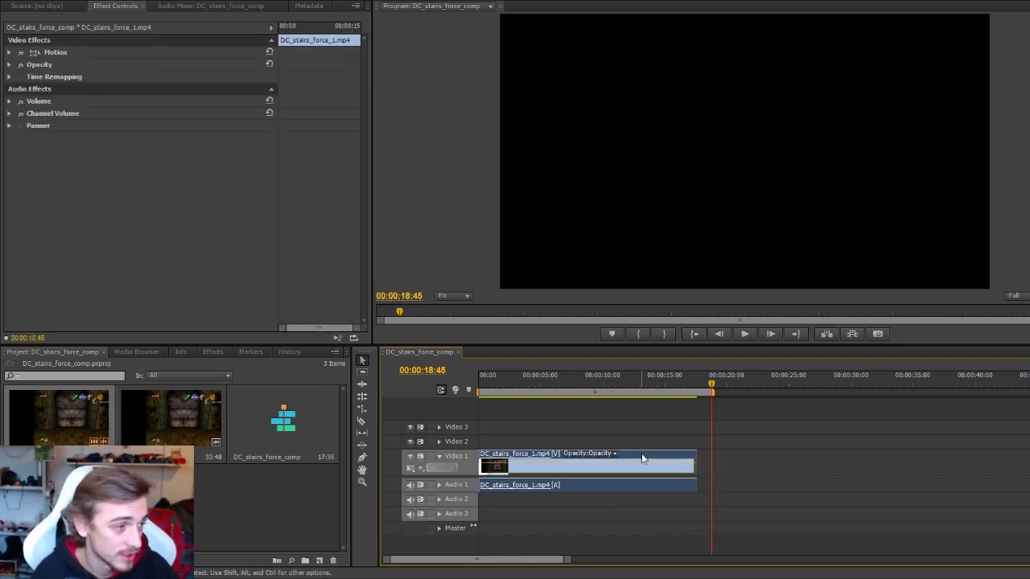
Step: Fit the timeline and place DC_stairs_force_2.mp4 after the first clip
key("backslash")
key("minus")
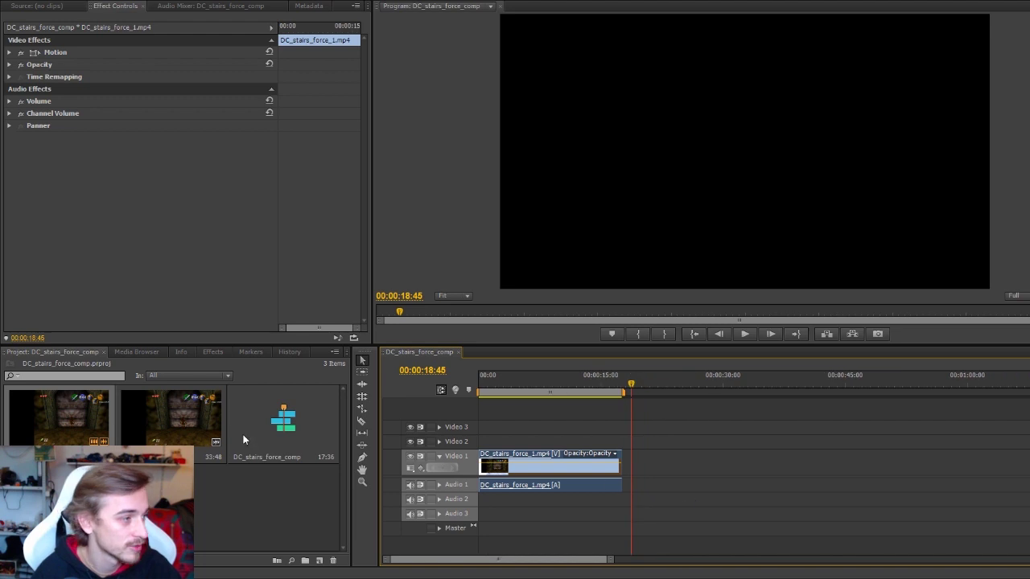
left_click_drag(171, 414, 666, 482)
Step: Find frame 00:00:24:33 in the second clip and trim its start there
left_click(666, 388)
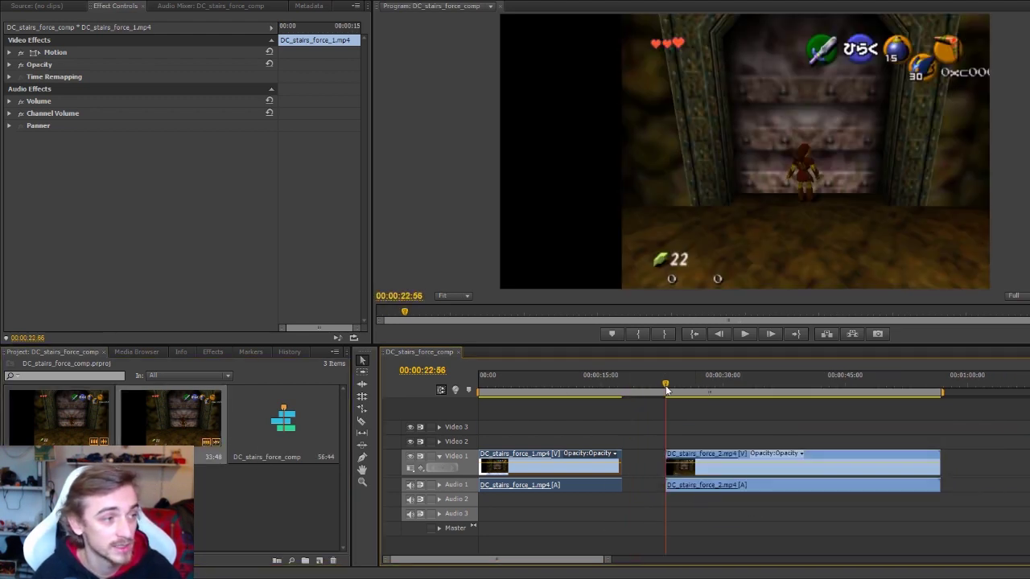
left_click(744, 333)
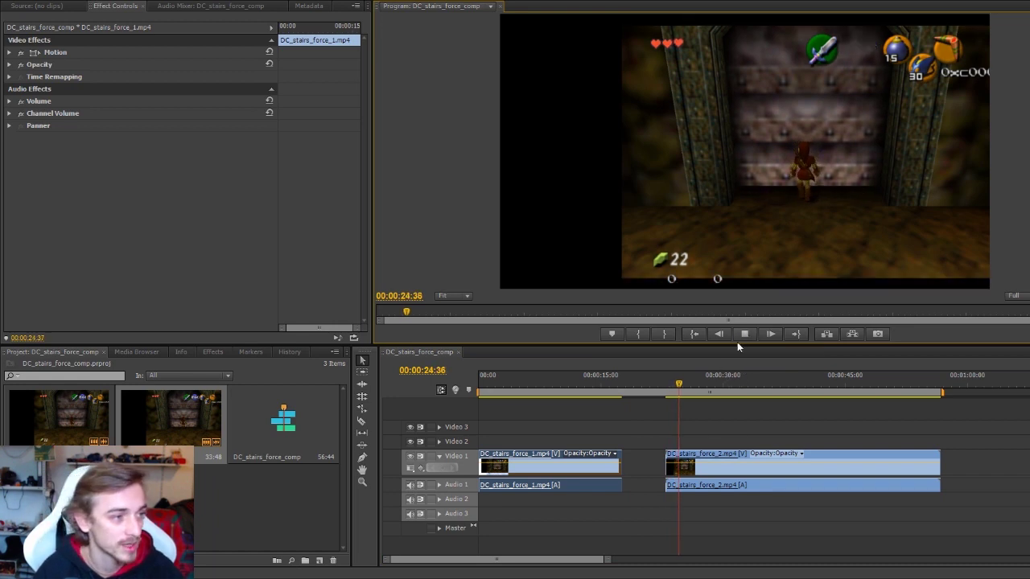
left_click(740, 335)
left_click(717, 334)
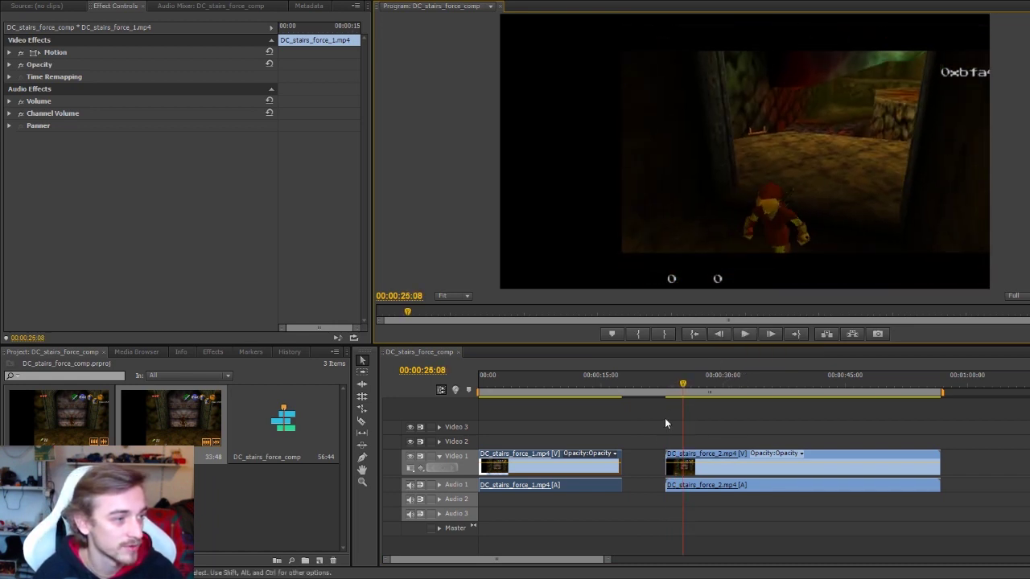
left_click(679, 384)
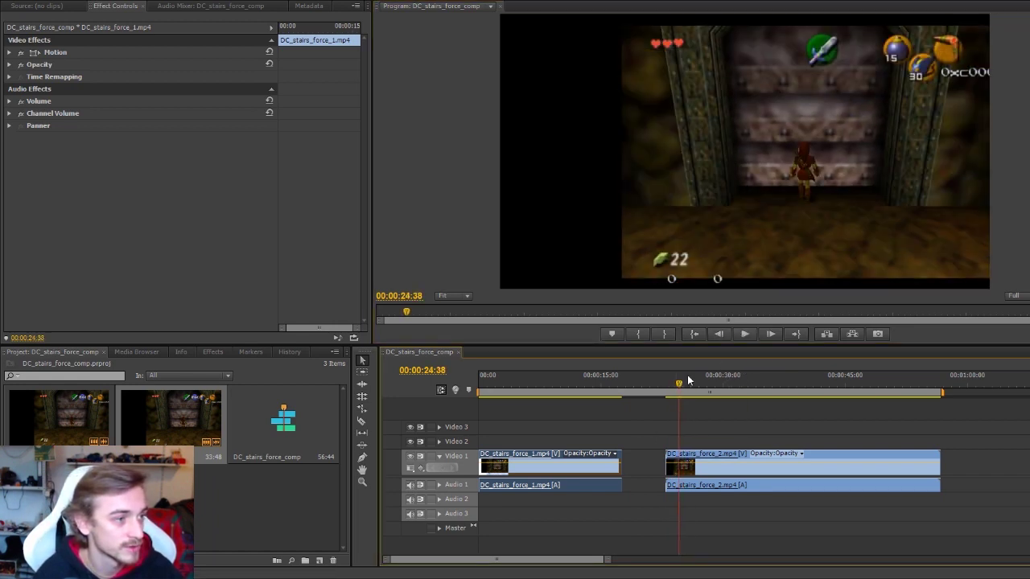
double_click(723, 334)
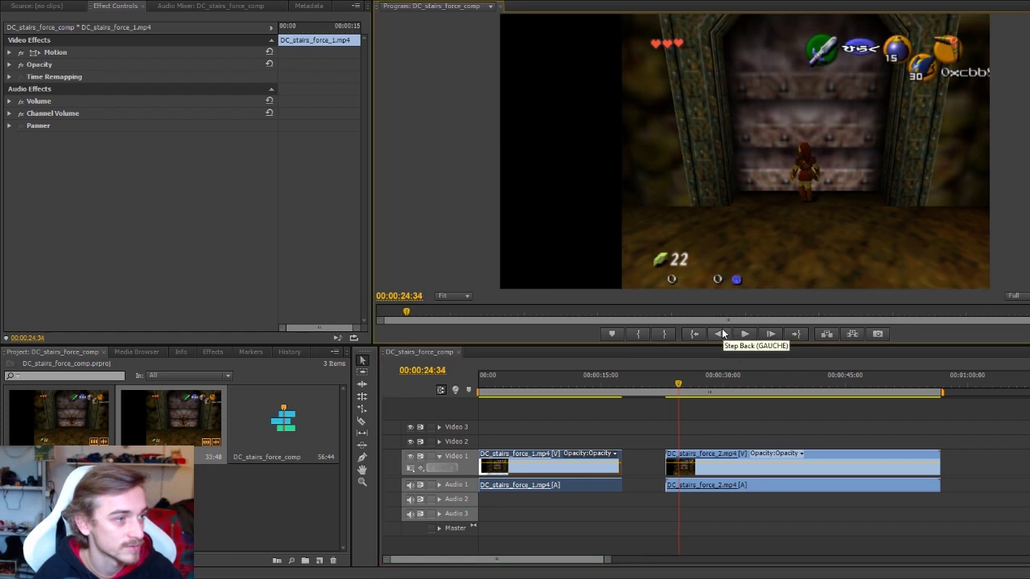
double_click(721, 329)
left_click(770, 332)
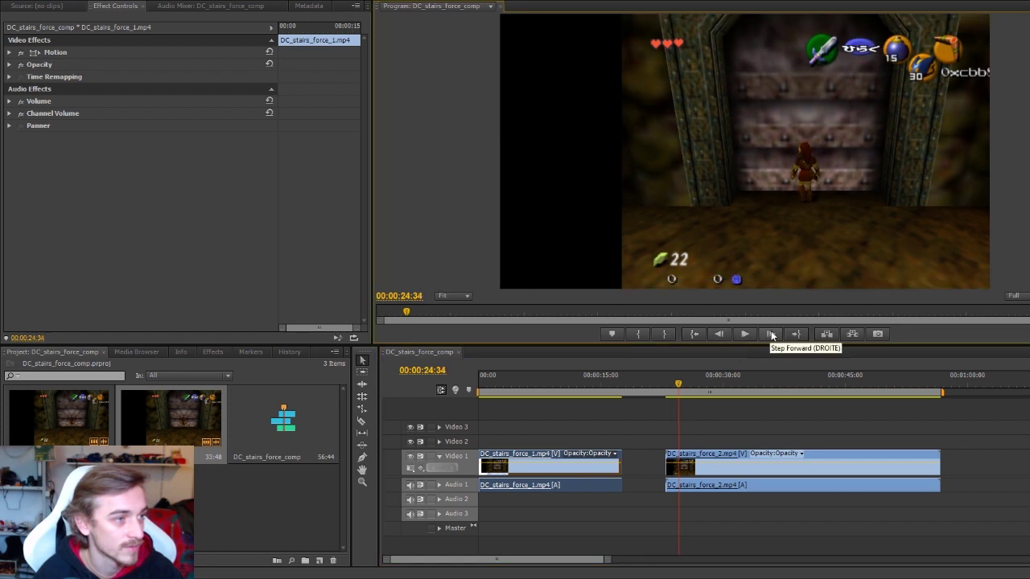
left_click(719, 334)
left_click(771, 334)
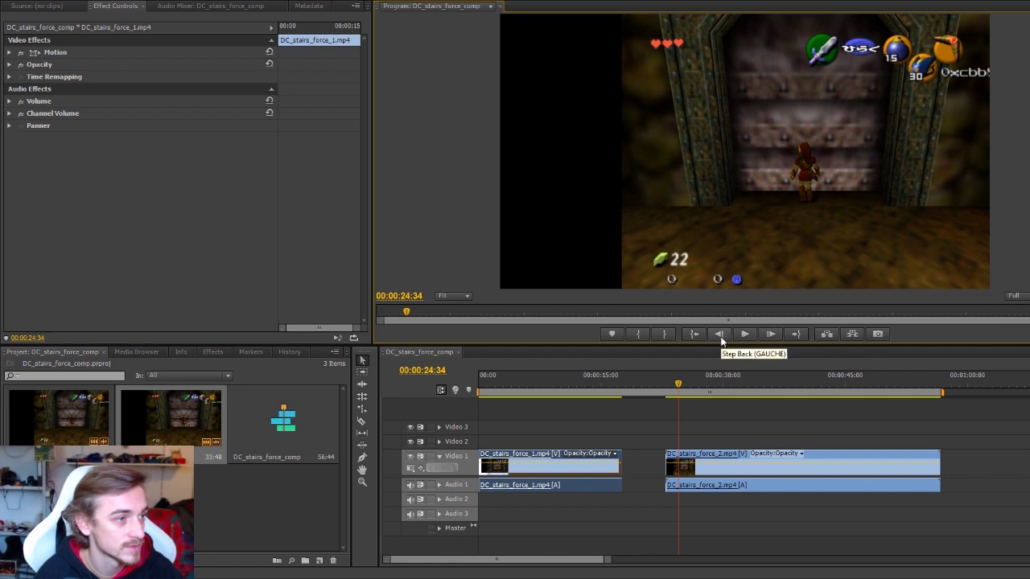
left_click(719, 334)
left_click_drag(667, 465, 680, 465)
Step: Scrub to about 00:00:40:08, play to around 00:00:40:59, and step back
left_click(810, 381)
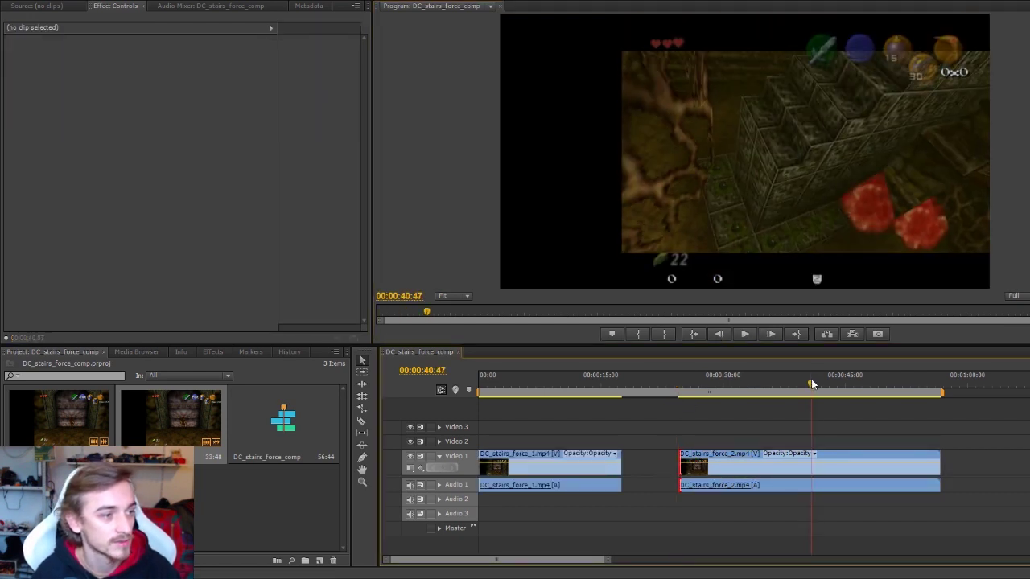
left_click(804, 382)
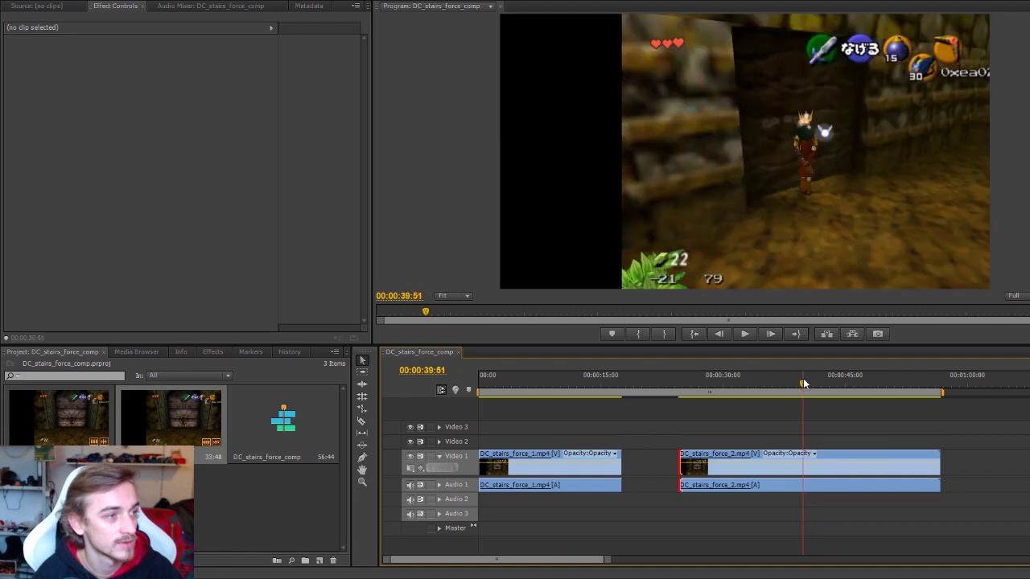
left_click(744, 333)
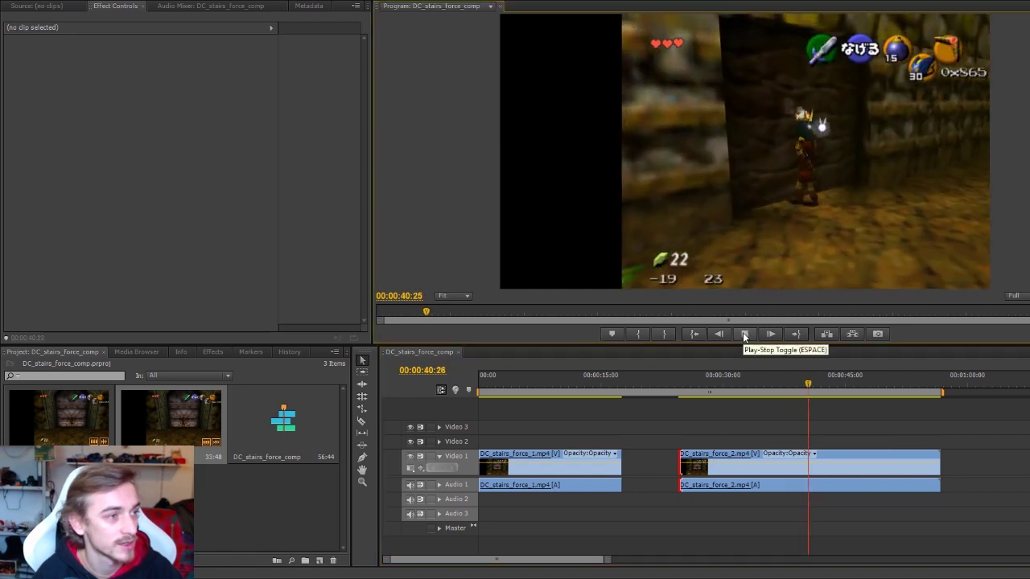
left_click(744, 334)
left_click(719, 334)
left_click(719, 333)
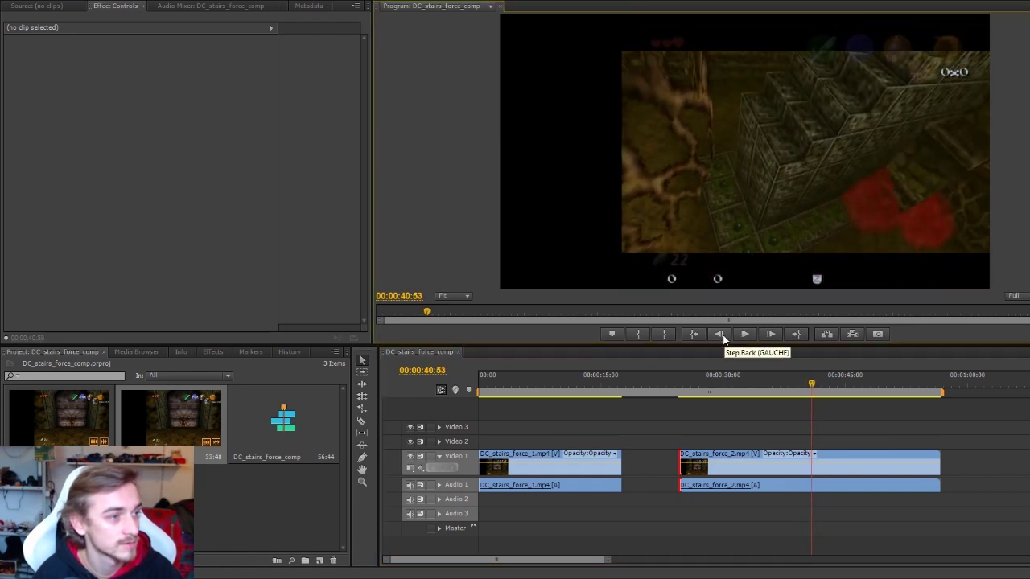
left_click(719, 334)
left_click(719, 334)
Step: Settle on 00:00:40:35 and trim the second clip's end to that frame
left_click(719, 334)
left_click(719, 333)
left_click(719, 334)
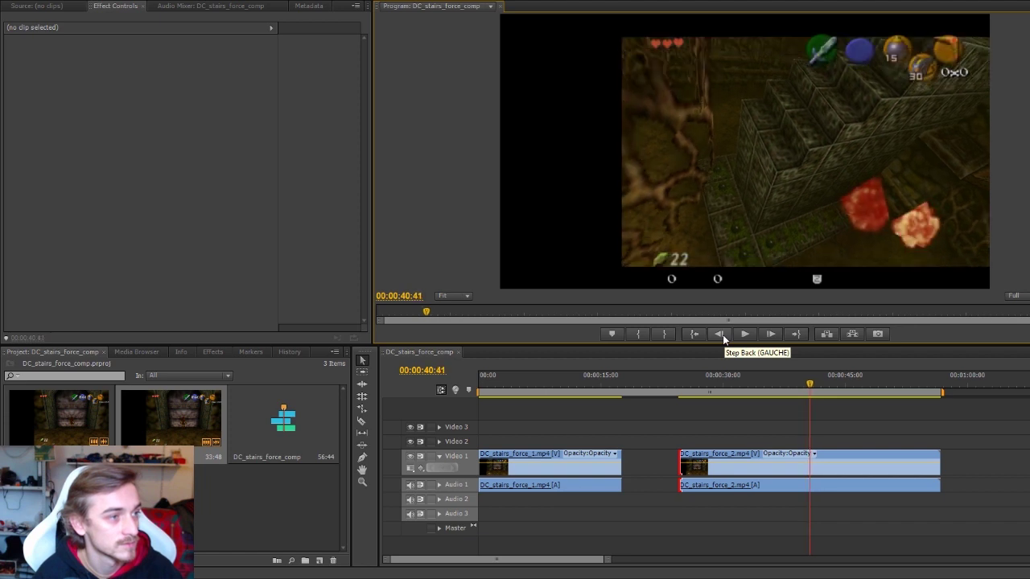
left_click(719, 334)
left_click(719, 334)
left_click(719, 334)
left_click(719, 334)
left_click(719, 334)
left_click(719, 334)
left_click(719, 333)
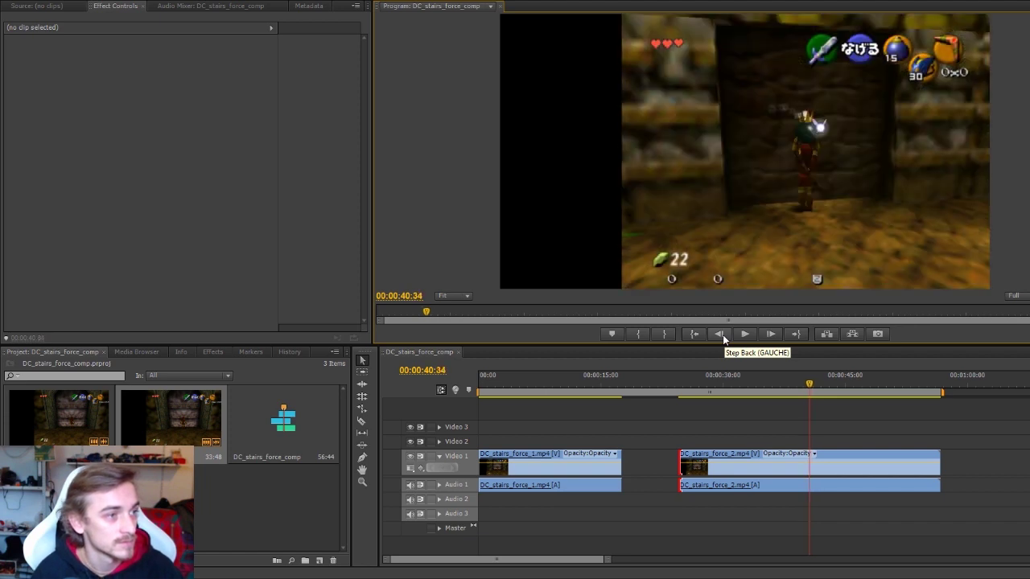
left_click(769, 333)
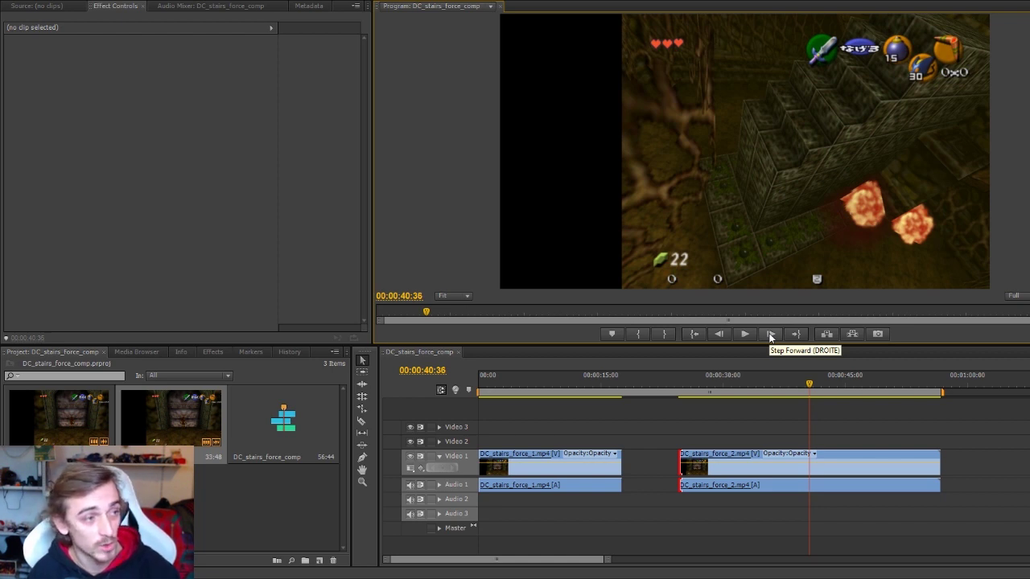
left_click_drag(937, 463, 806, 461)
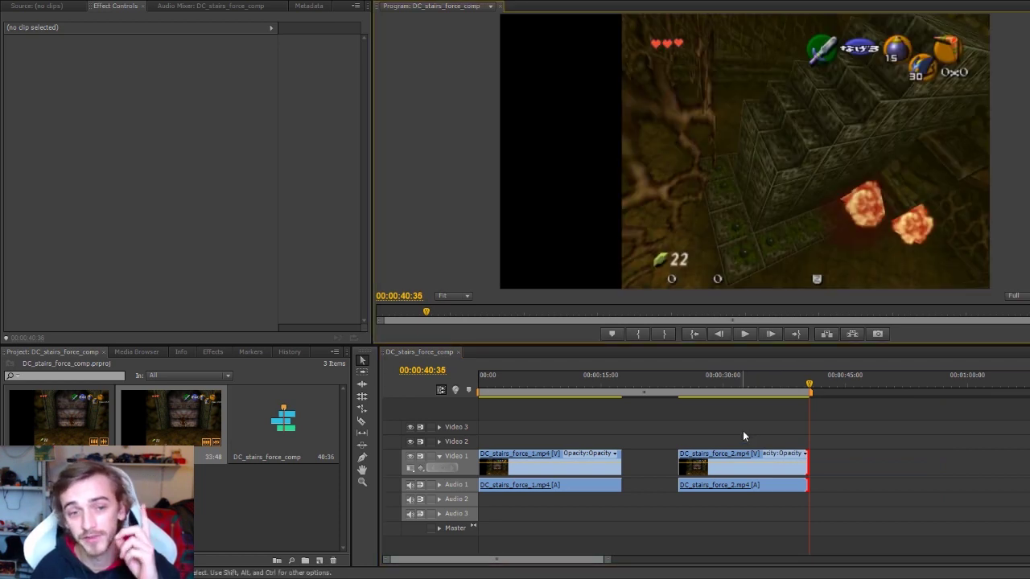
left_click(880, 333)
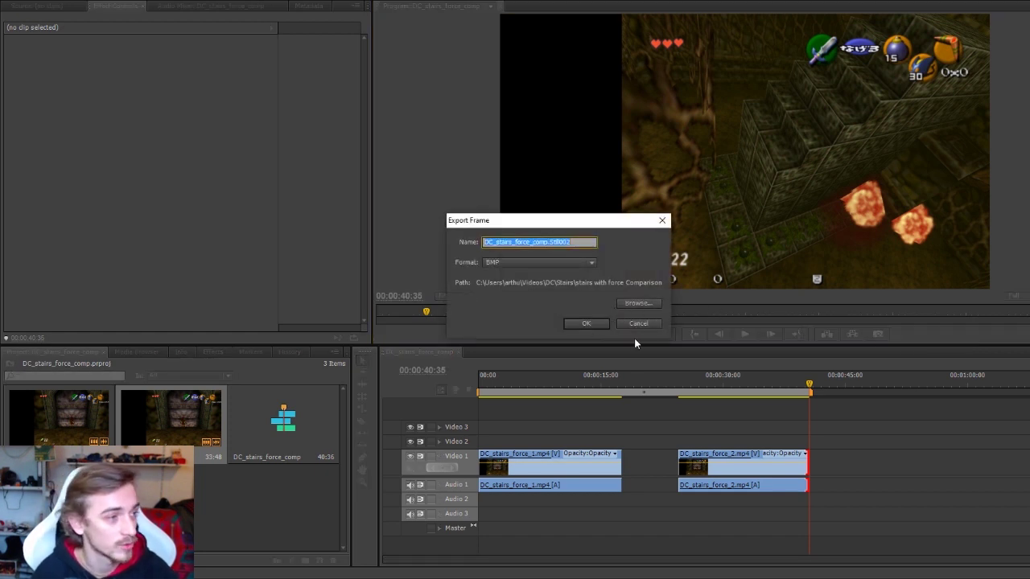
Step: Cancel the frame export and import the BMP still into the project
left_click(645, 321)
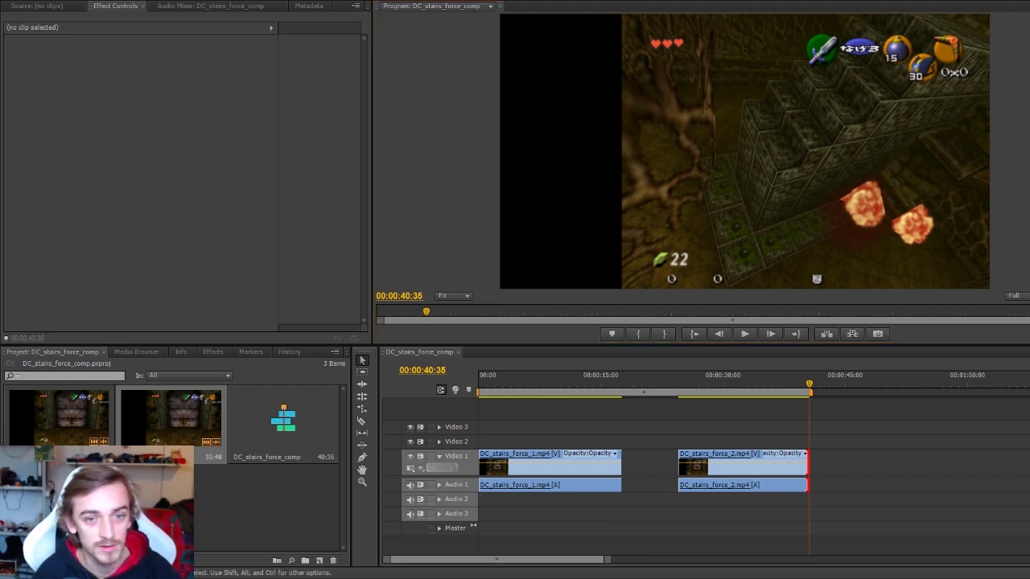
double_click(233, 505)
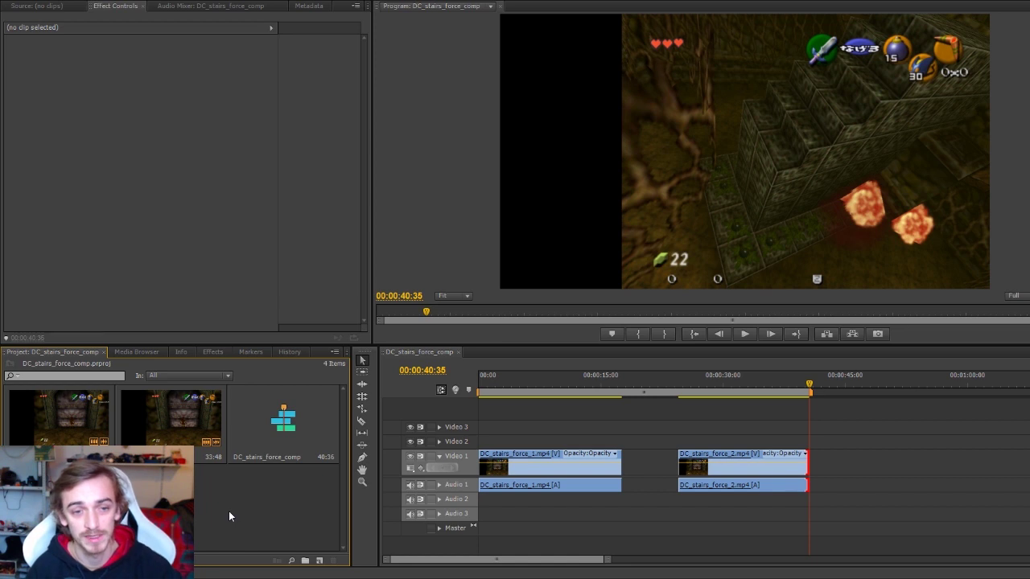
Step: Scale DC_stairs_force_1.mp4 to 65 and set its Position X to 860
left_click(533, 457)
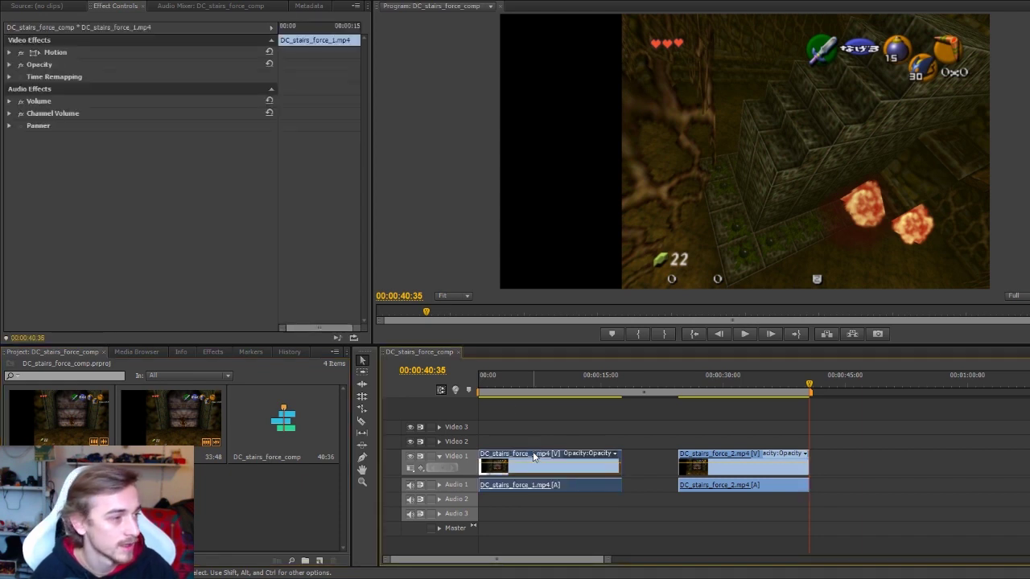
left_click(513, 390)
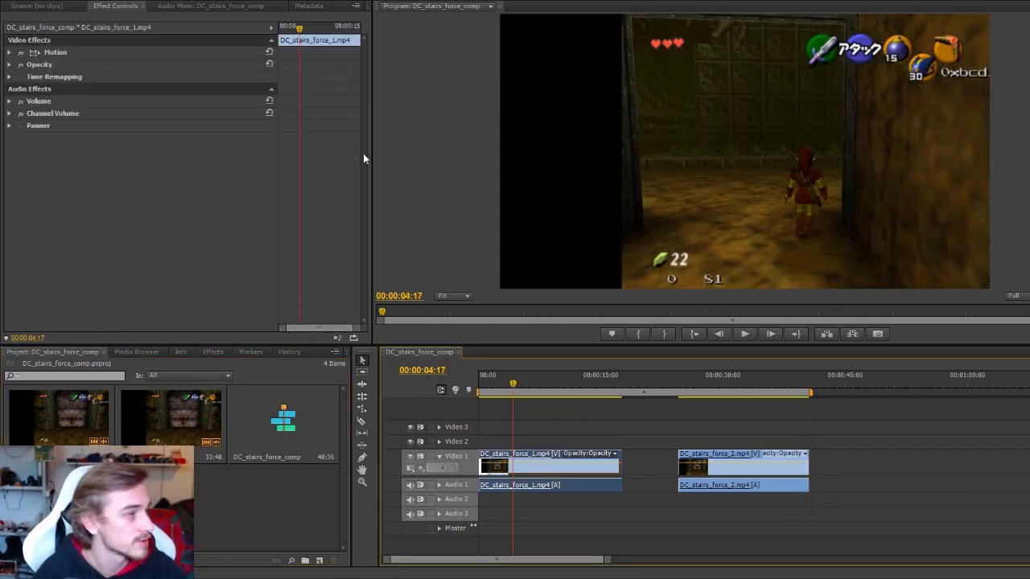
left_click_drag(373, 153, 439, 156)
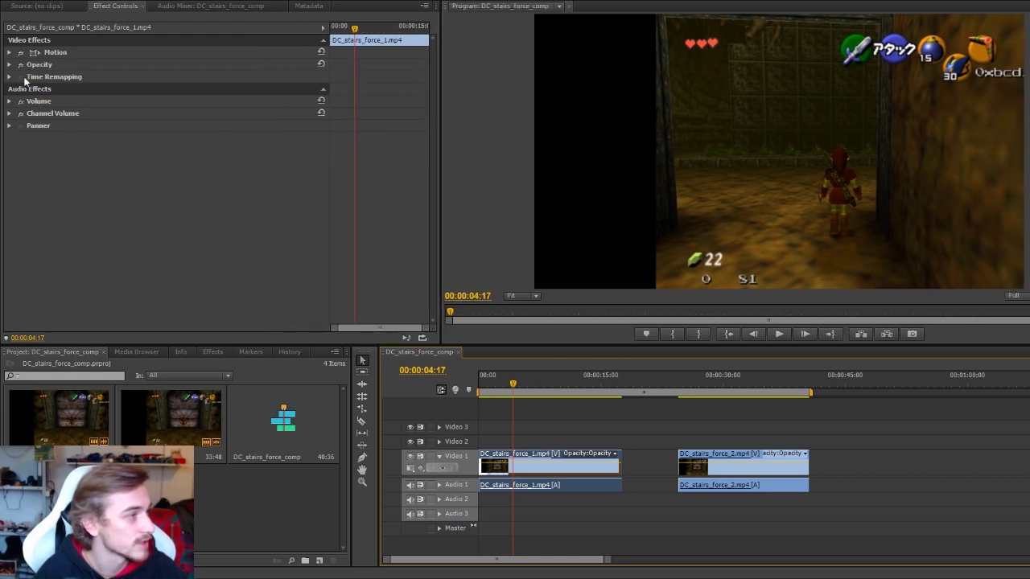
left_click(9, 52)
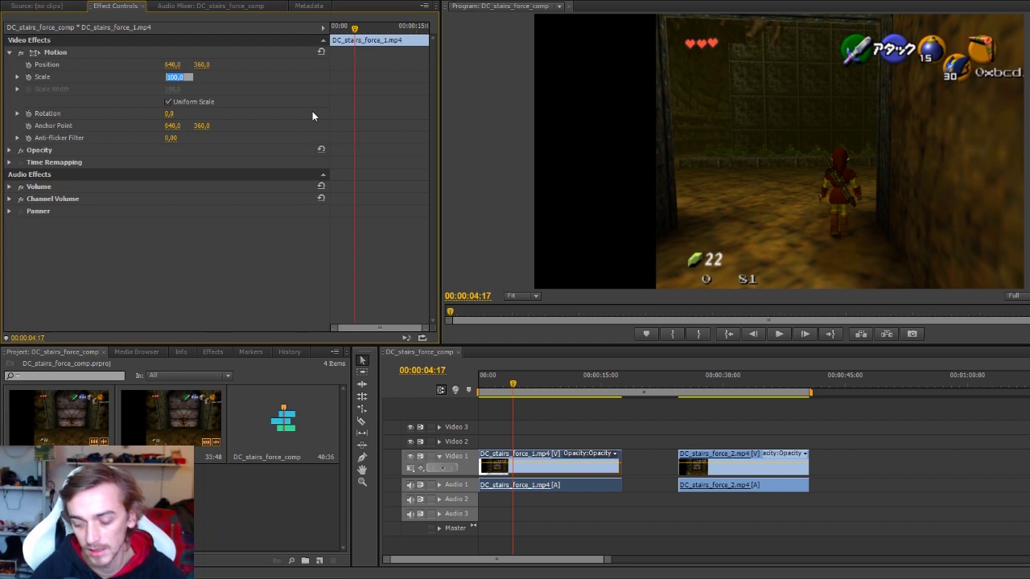
type("65")
key("Return")
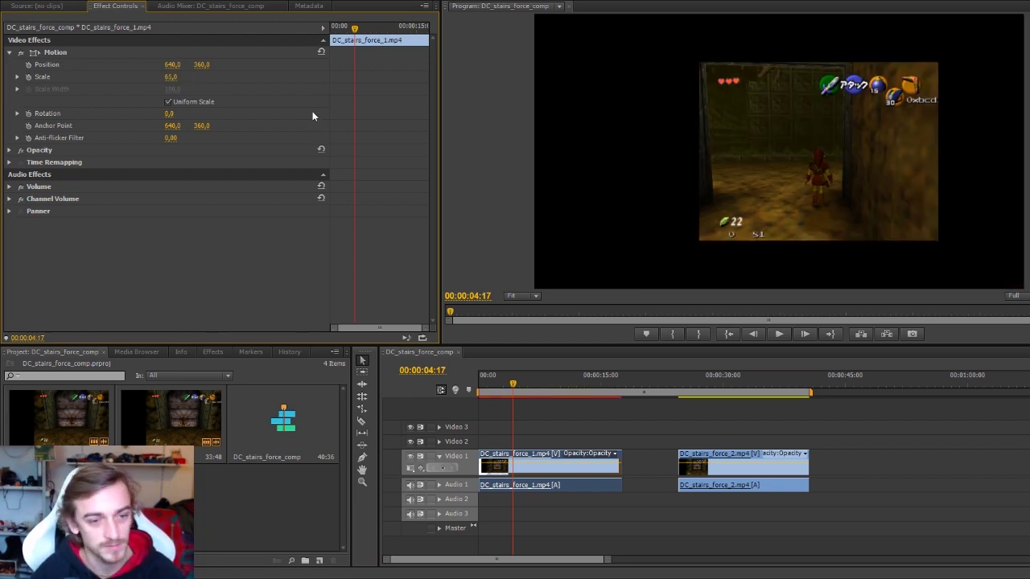
left_click(173, 65)
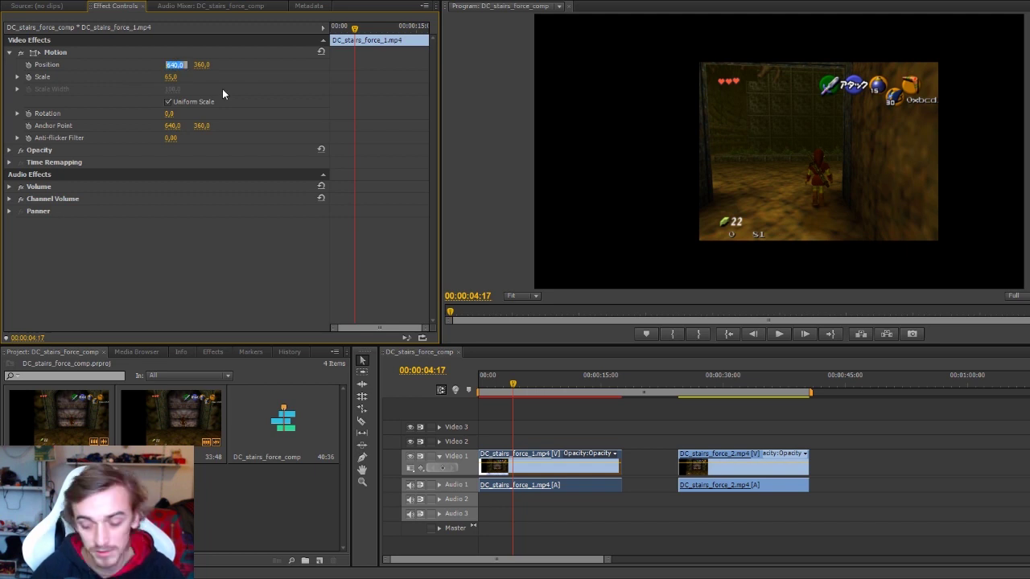
type("8")
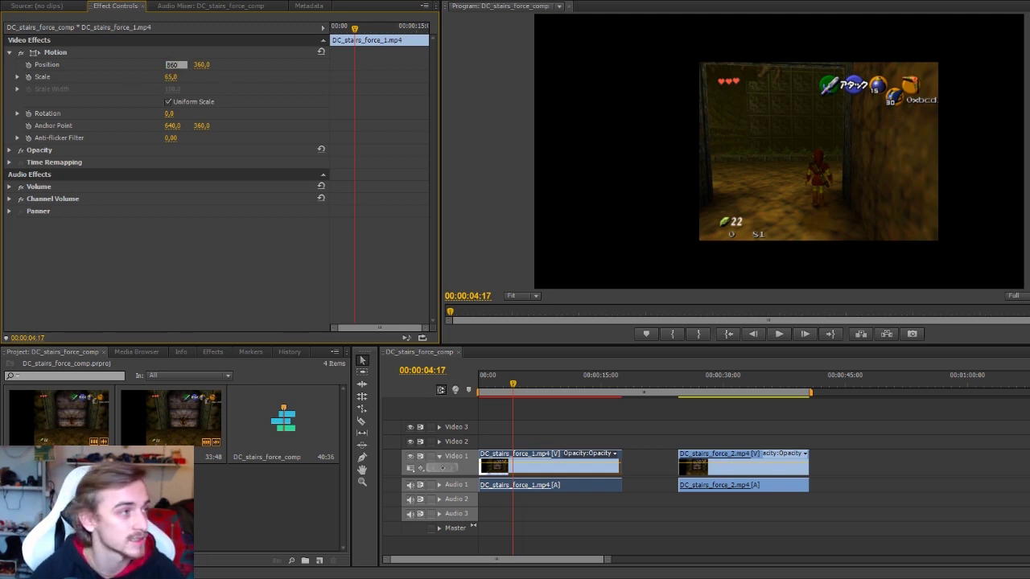
type("60")
key("Return")
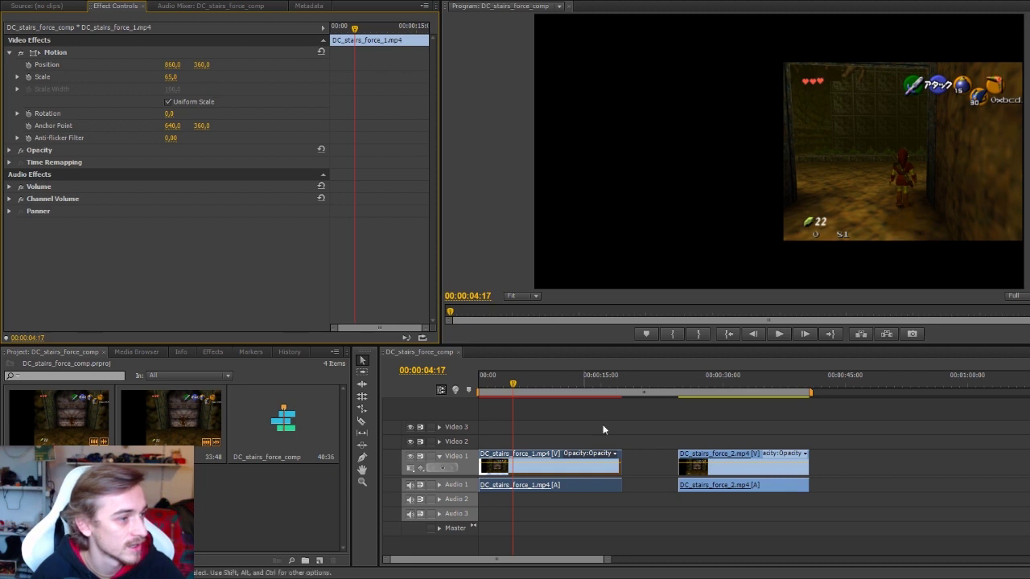
Step: Scale DC_stairs_force_2.mp4 to 65 and set its Position X to 210
left_click(725, 452)
left_click(722, 383)
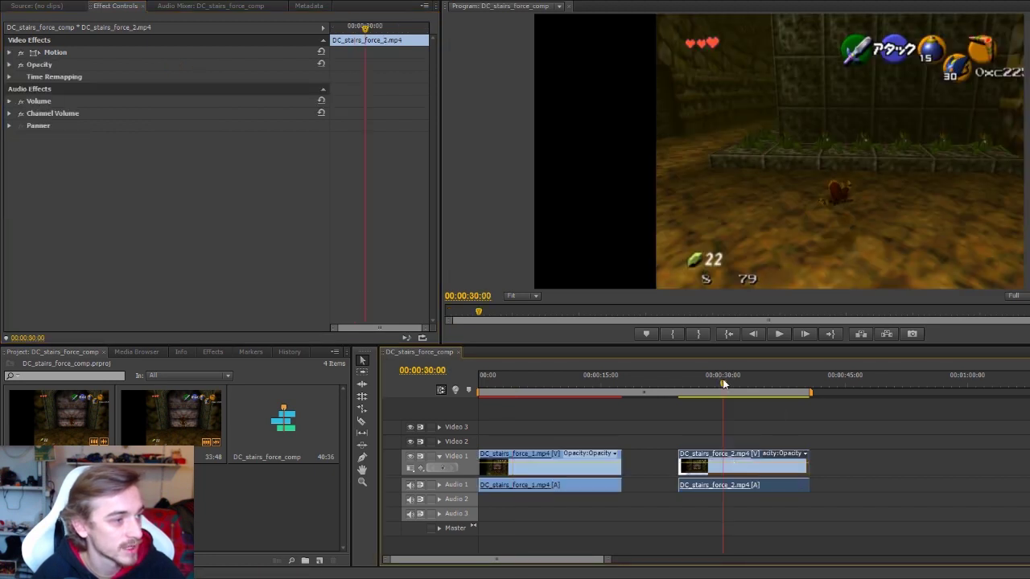
left_click(10, 52)
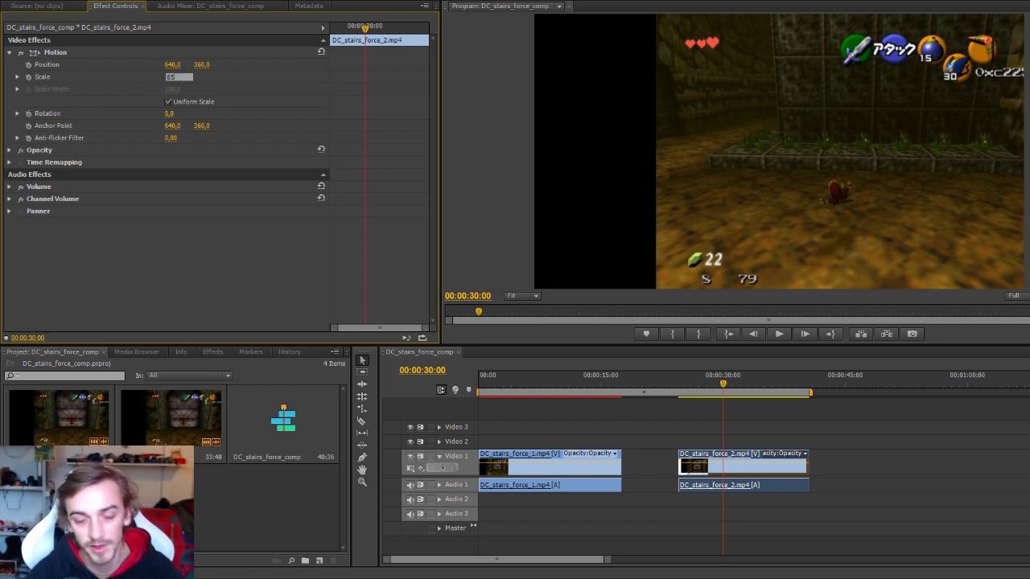
type("65")
key("Return")
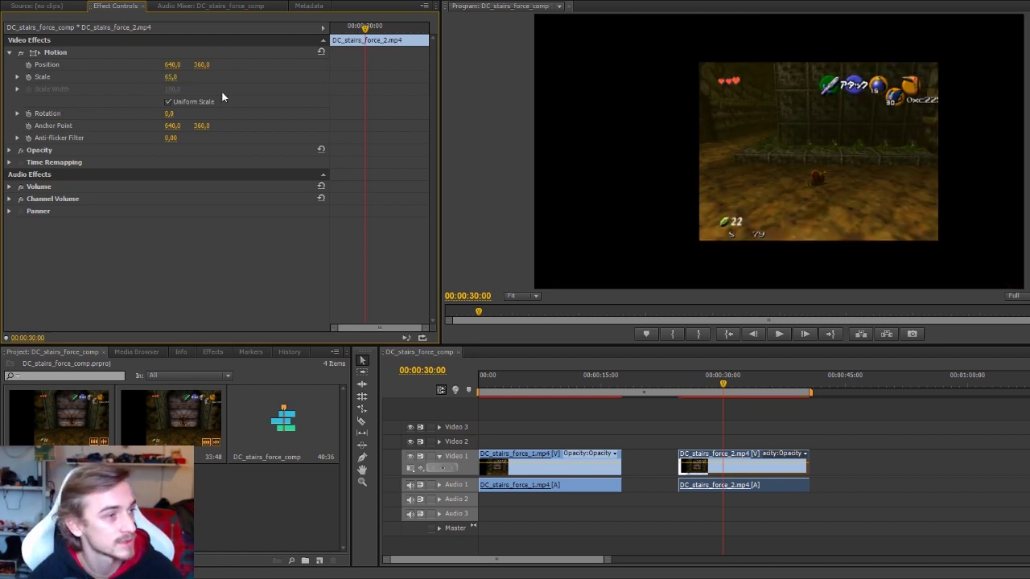
left_click(170, 64)
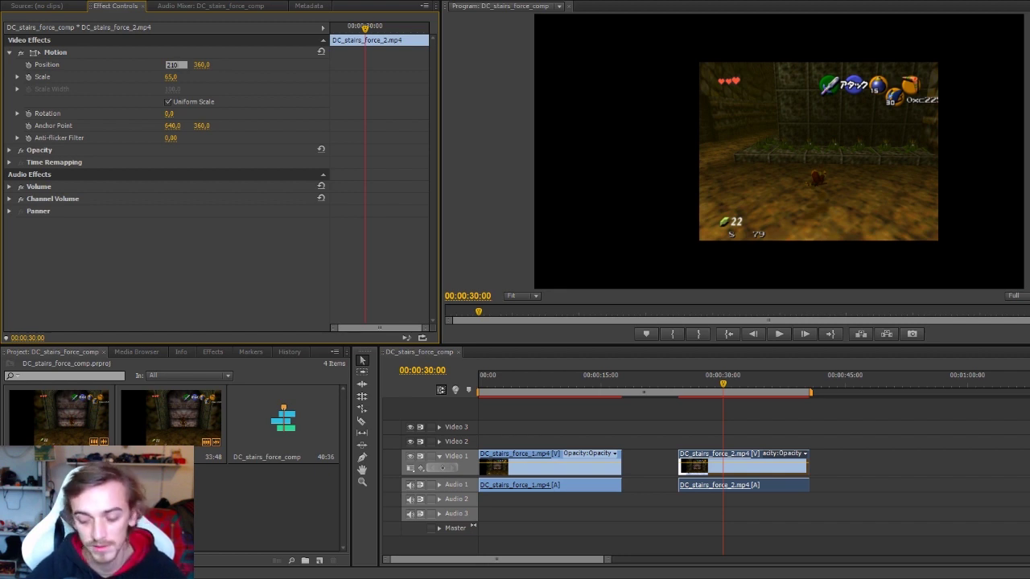
key("Return")
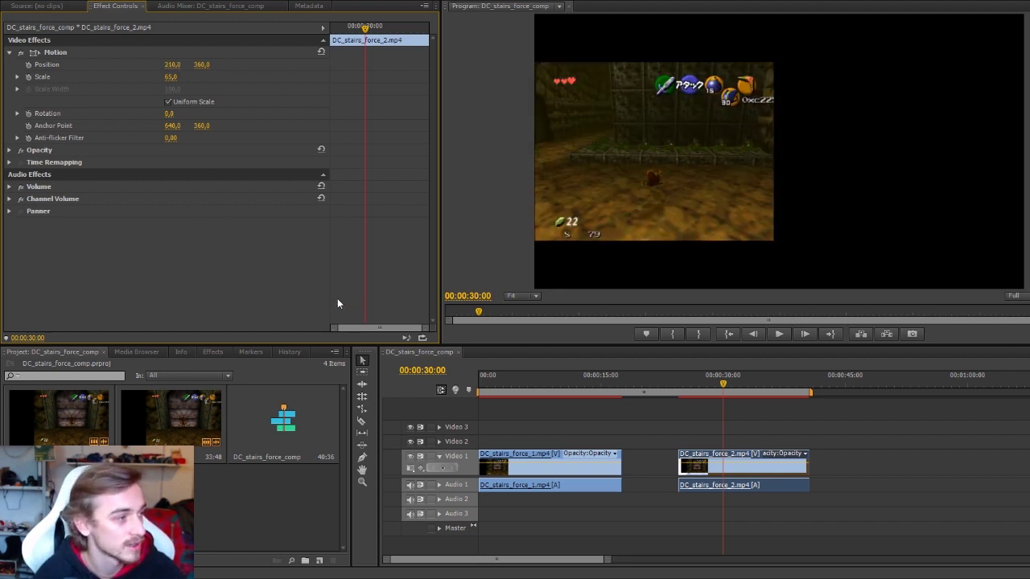
Step: Move the second clip onto Video 2 and Audio 2 at the sequence start
left_click_drag(725, 453, 720, 444)
left_click_drag(724, 486, 714, 500)
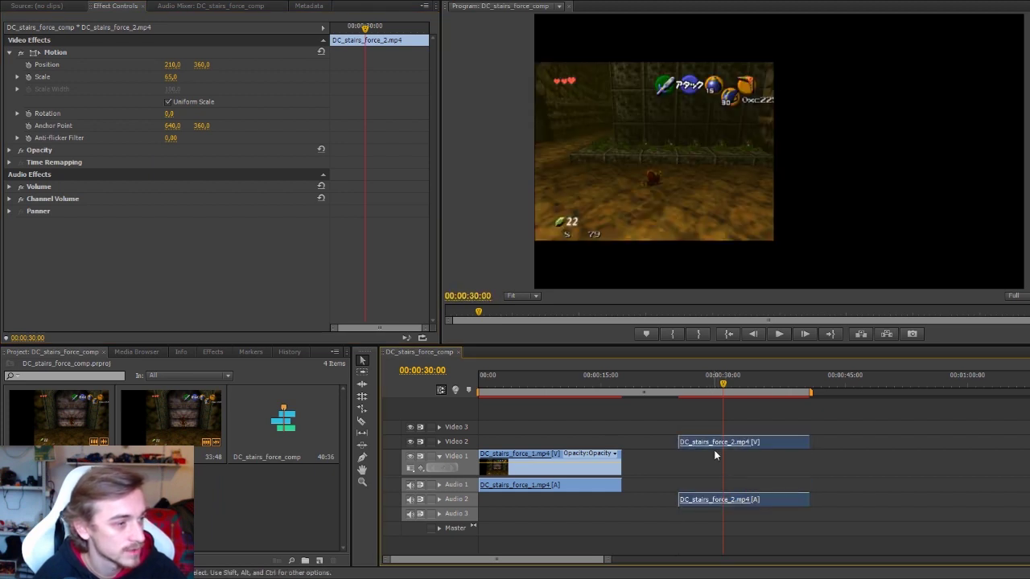
left_click_drag(712, 444, 489, 445)
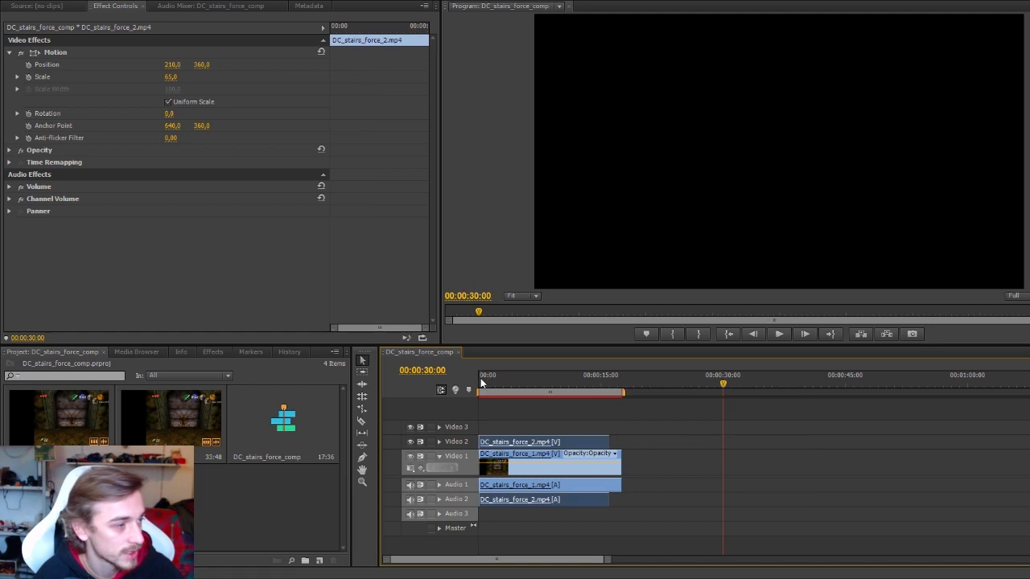
Step: Preview the side-by-side comparison from the start and through both runs' endings
left_click(485, 385)
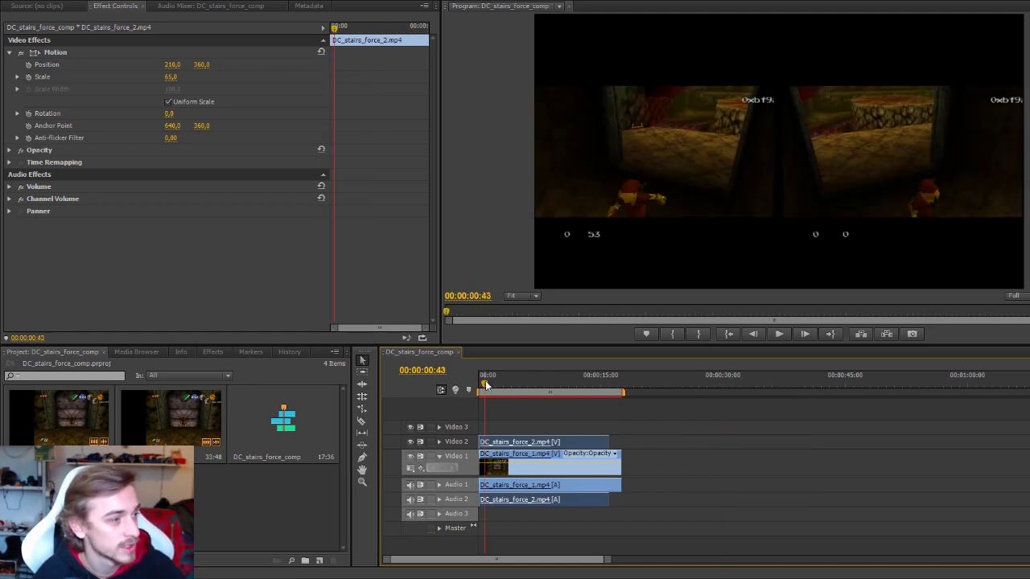
left_click(480, 385)
key("space")
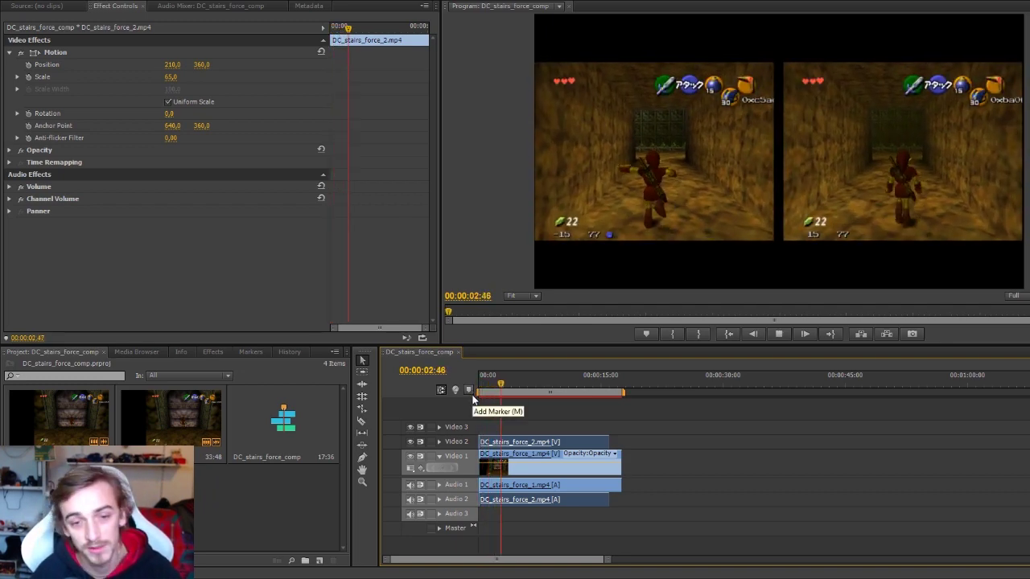
key("space")
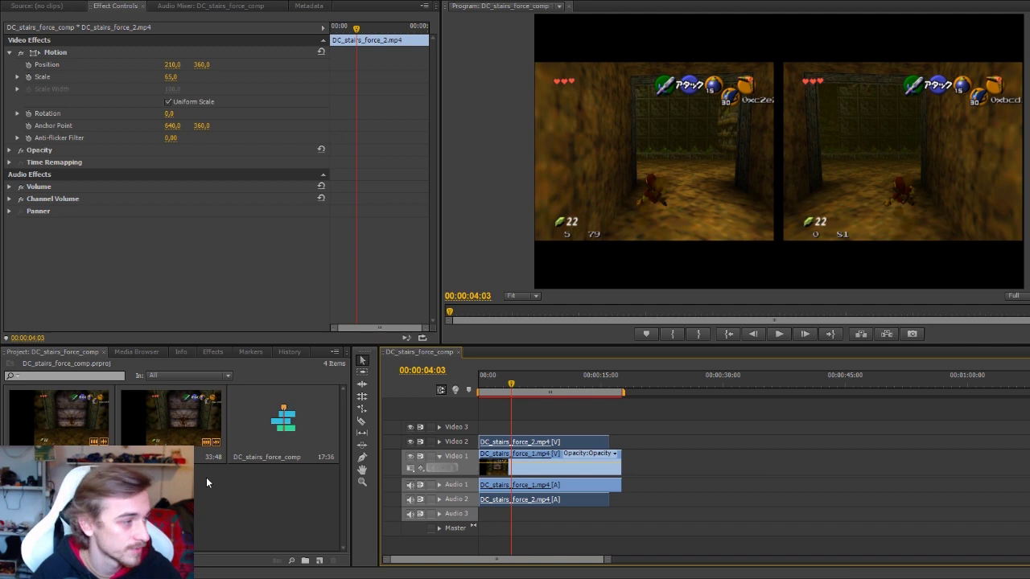
left_click(610, 385)
left_click_drag(610, 390, 605, 390)
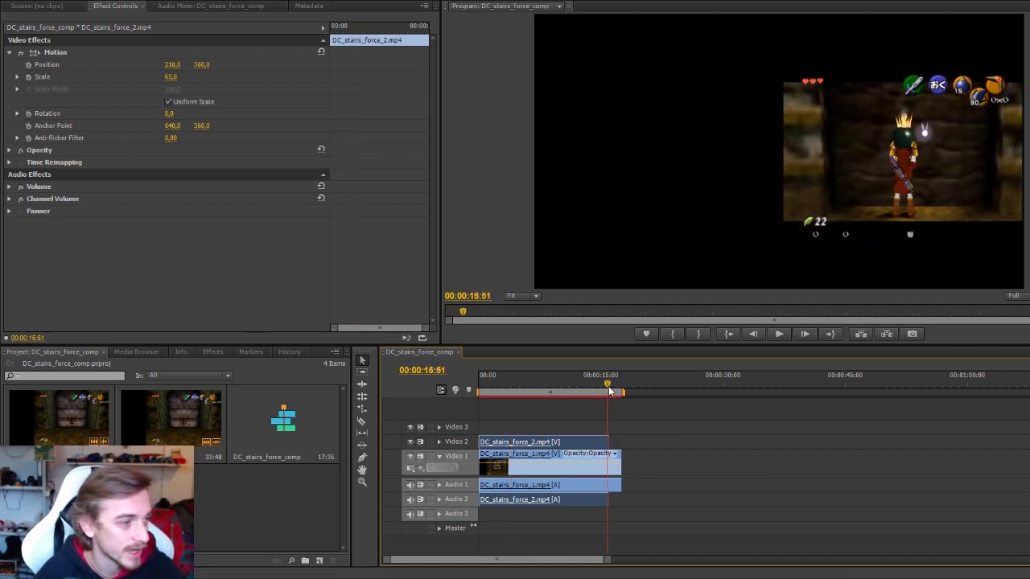
left_click(779, 333)
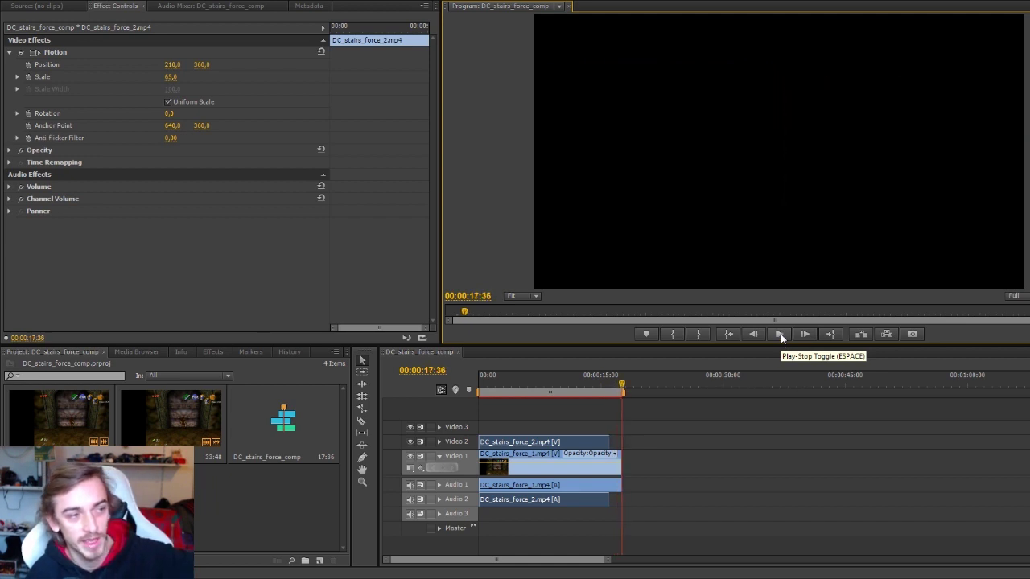
left_click(780, 334)
left_click(781, 334)
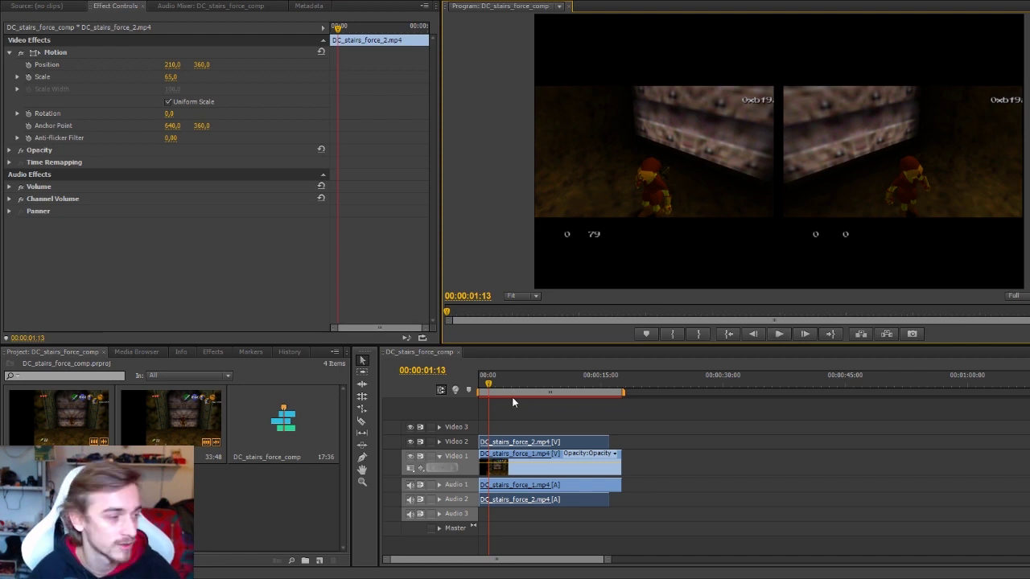
left_click(246, 508)
left_click_drag(283, 418, 698, 443)
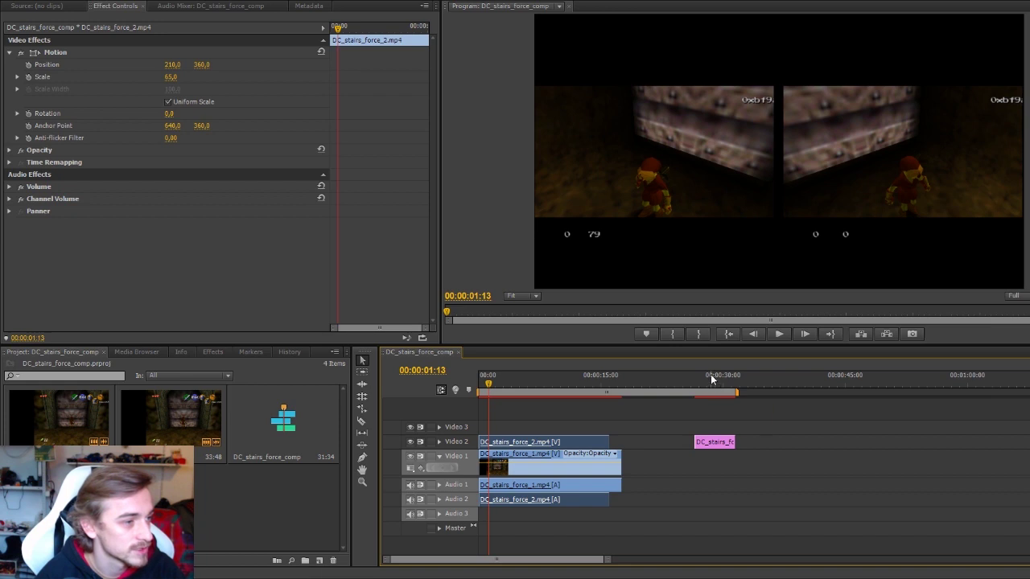
left_click(716, 443)
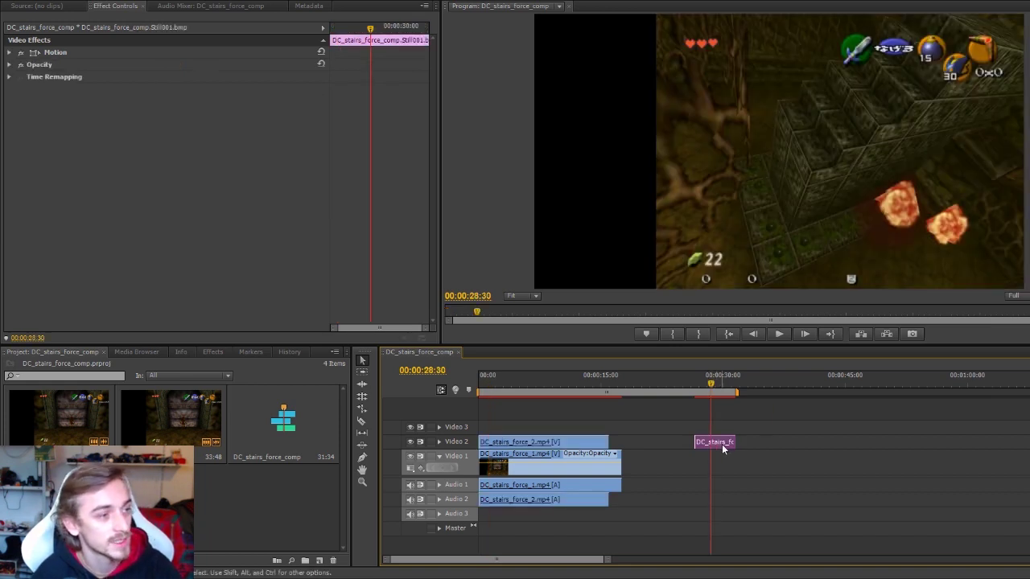
left_click(9, 52)
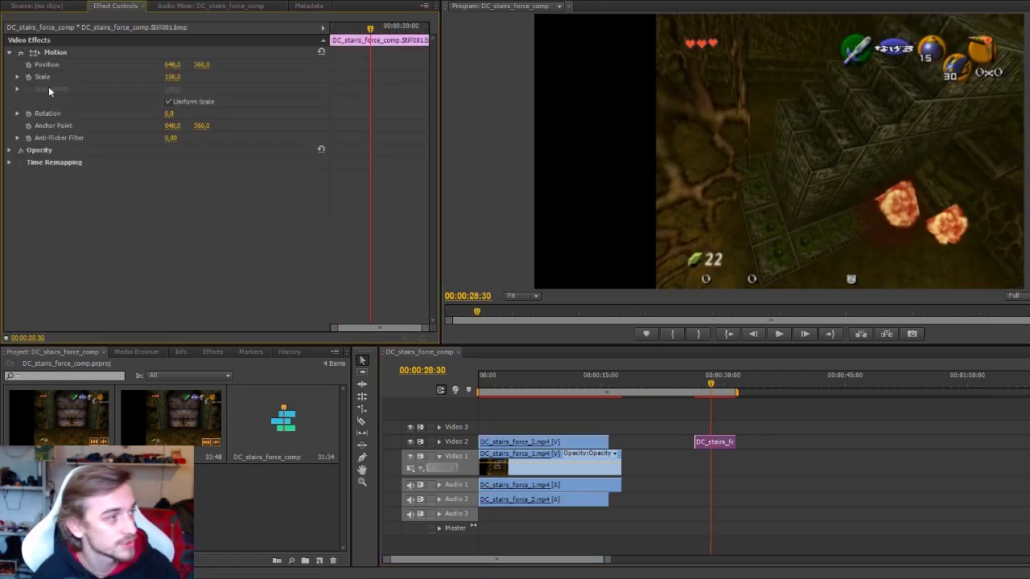
left_click(173, 77)
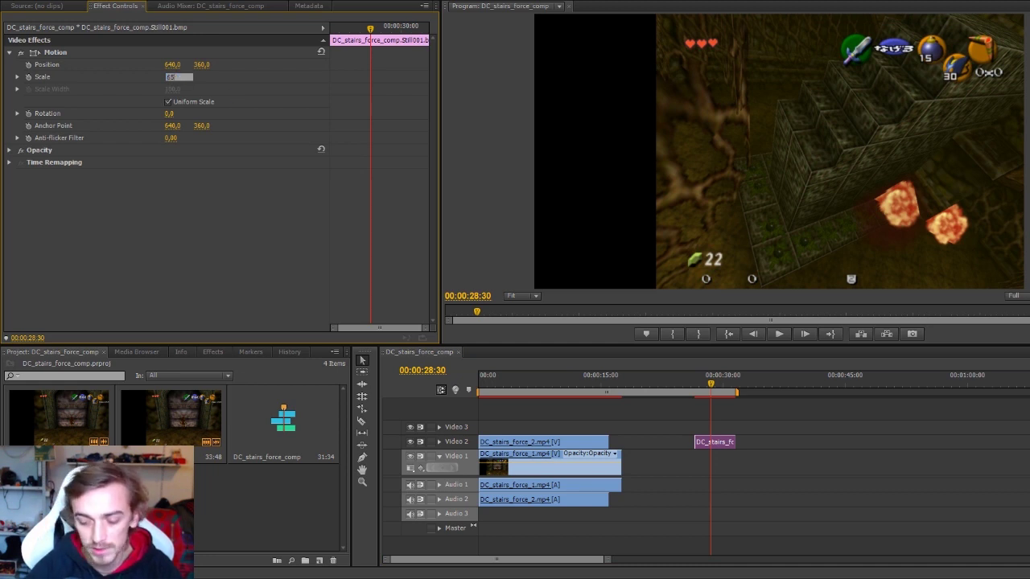
key("Return")
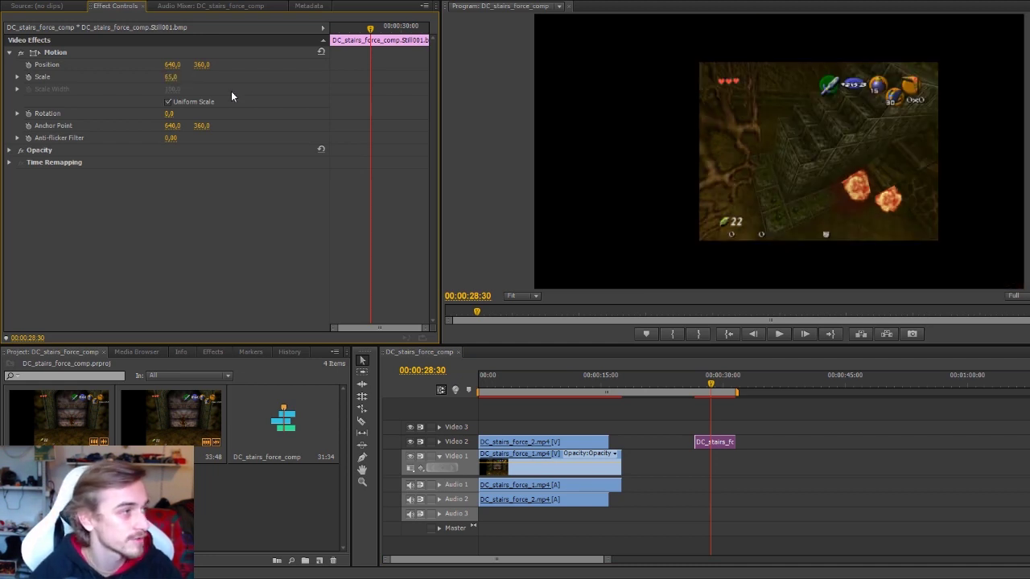
left_click(172, 65)
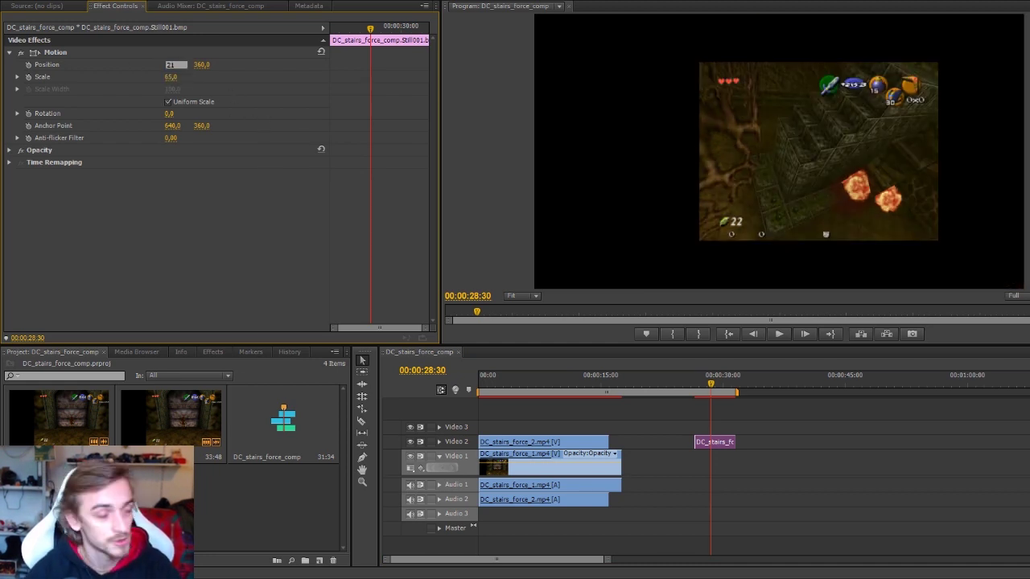
key("Return")
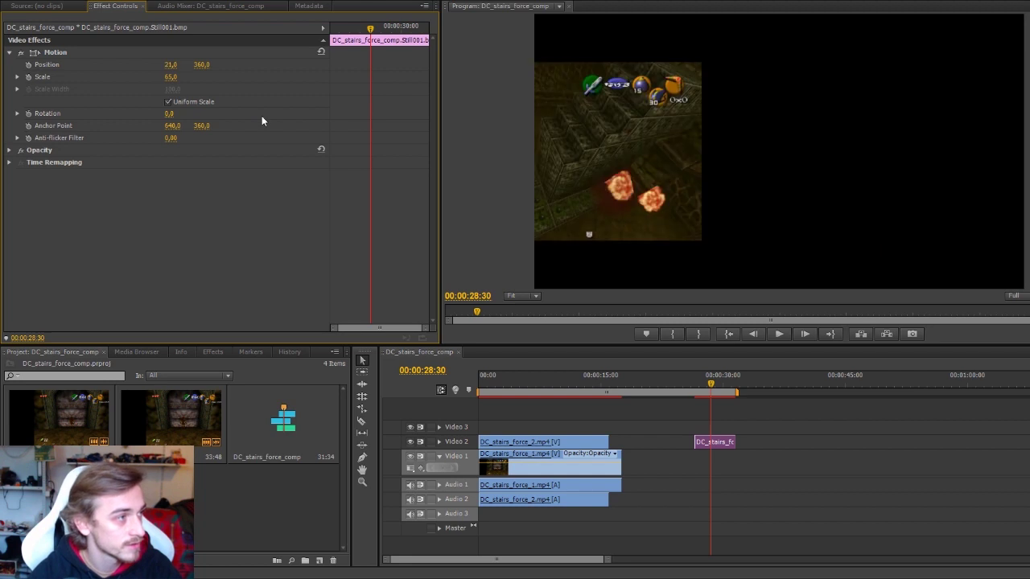
left_click(171, 66)
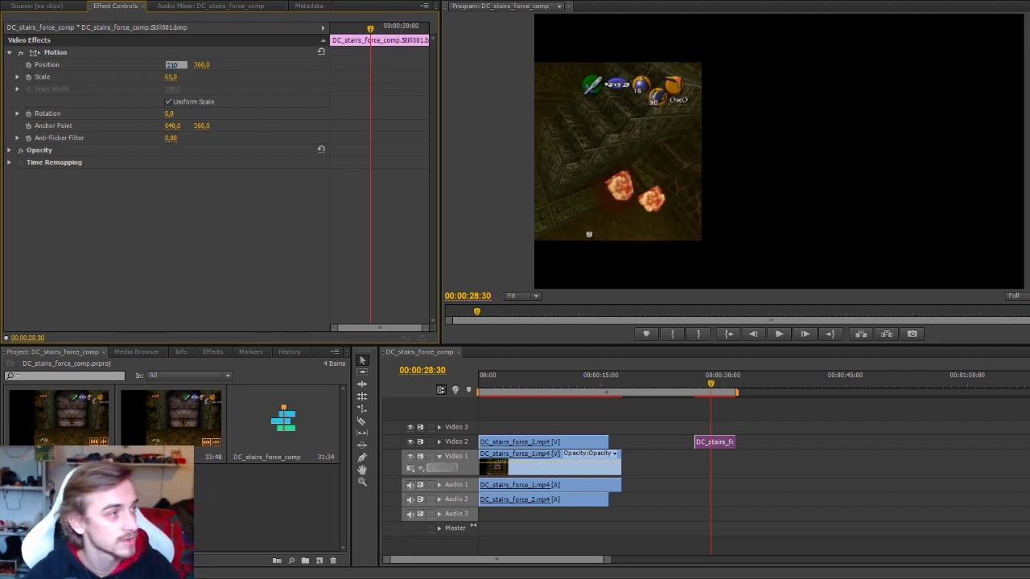
type("210")
key("Return")
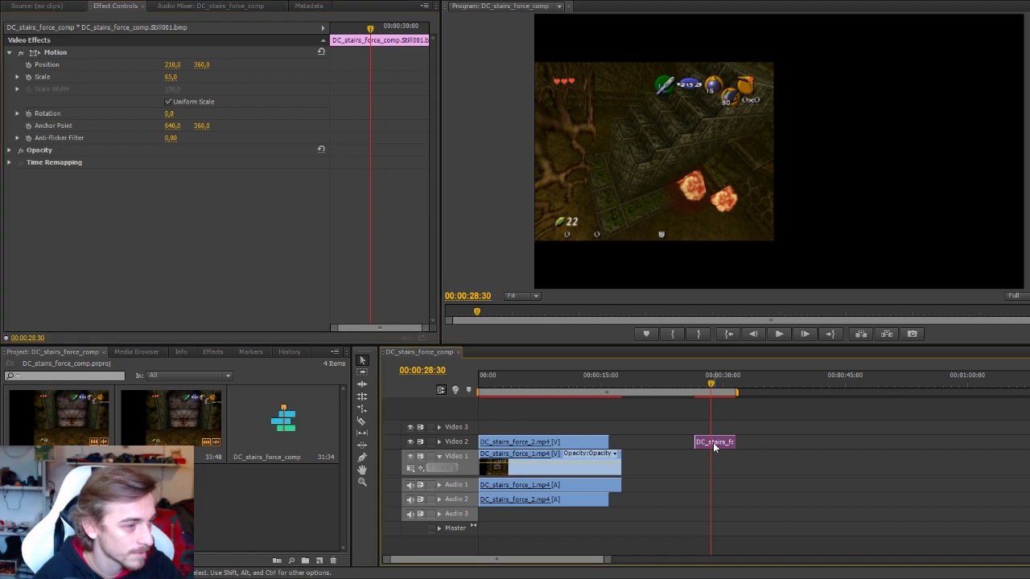
left_click_drag(713, 442, 609, 442)
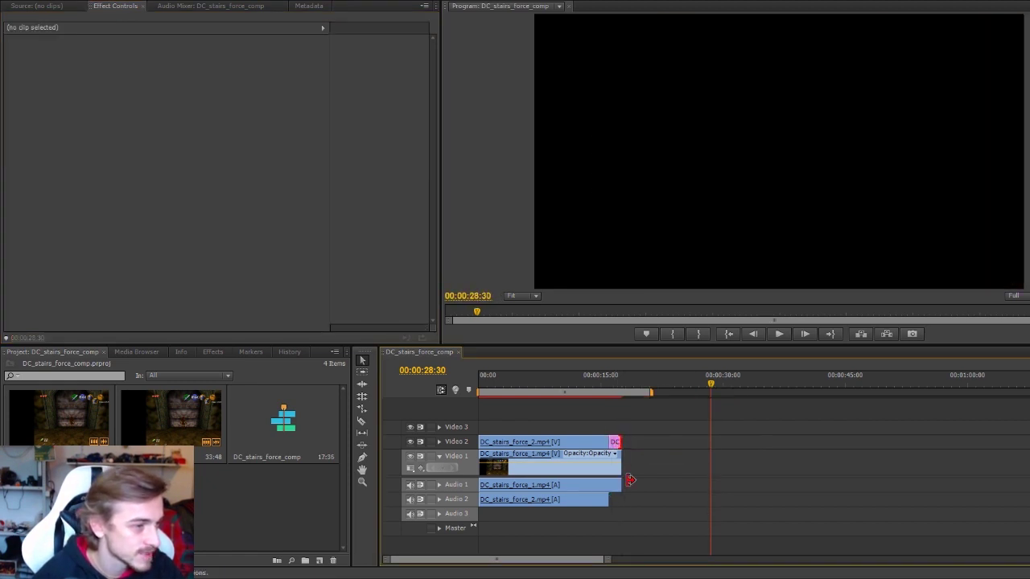
Step: Zoom the timeline in and jump to the clips' end at 00:00:17:35
scroll(596, 462, "up", 4)
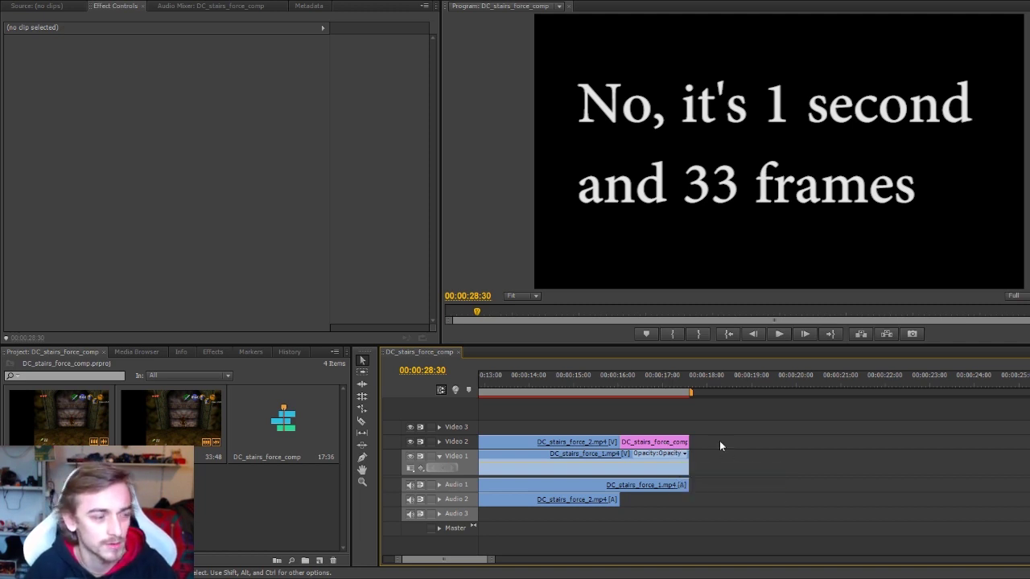
key("End")
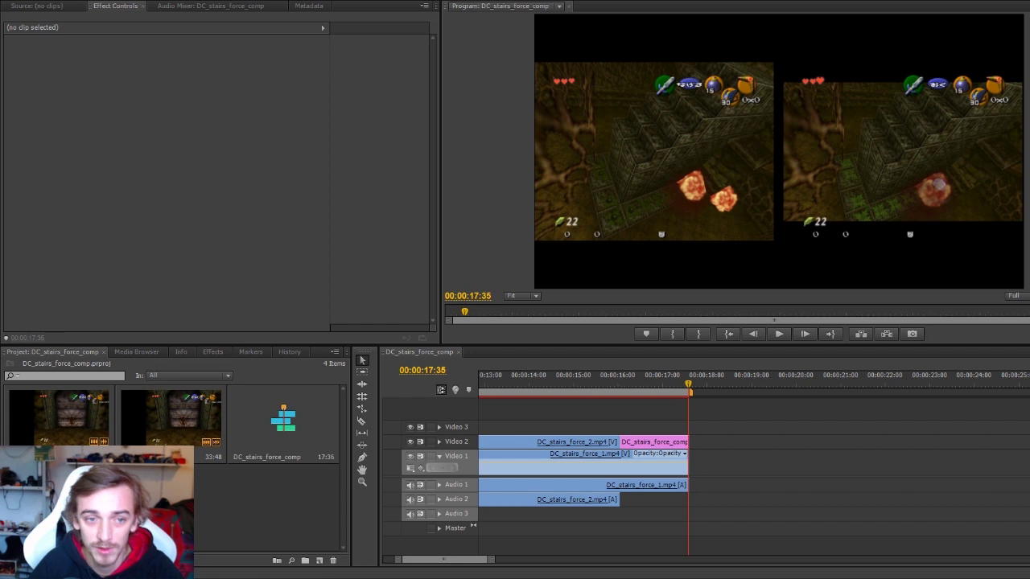
Step: Place timer_60fps.mp4 on Video 3 after the runs, then unlink and delete its Audio 3 part
left_click_drag(61, 490, 702, 434)
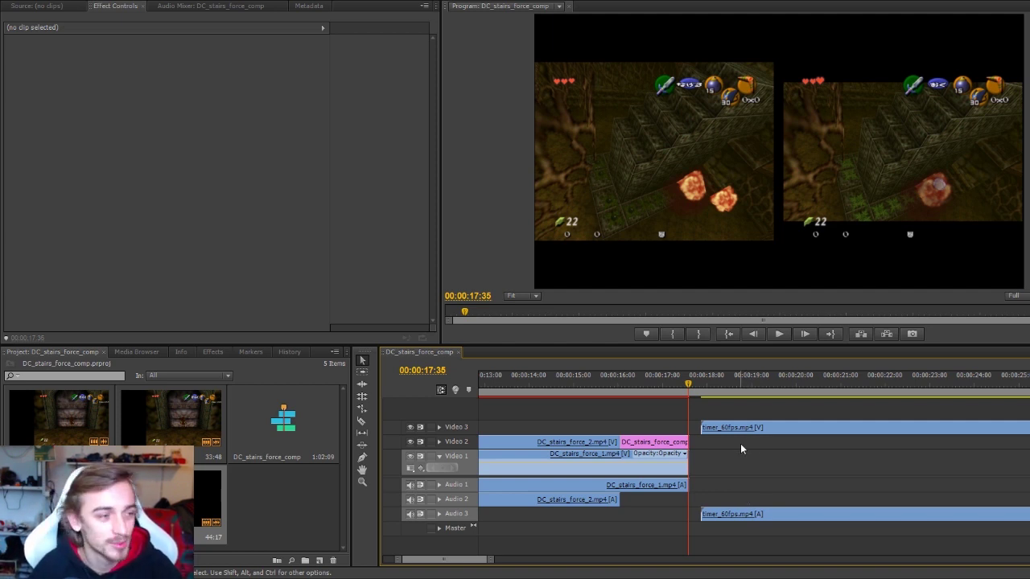
left_click(705, 385)
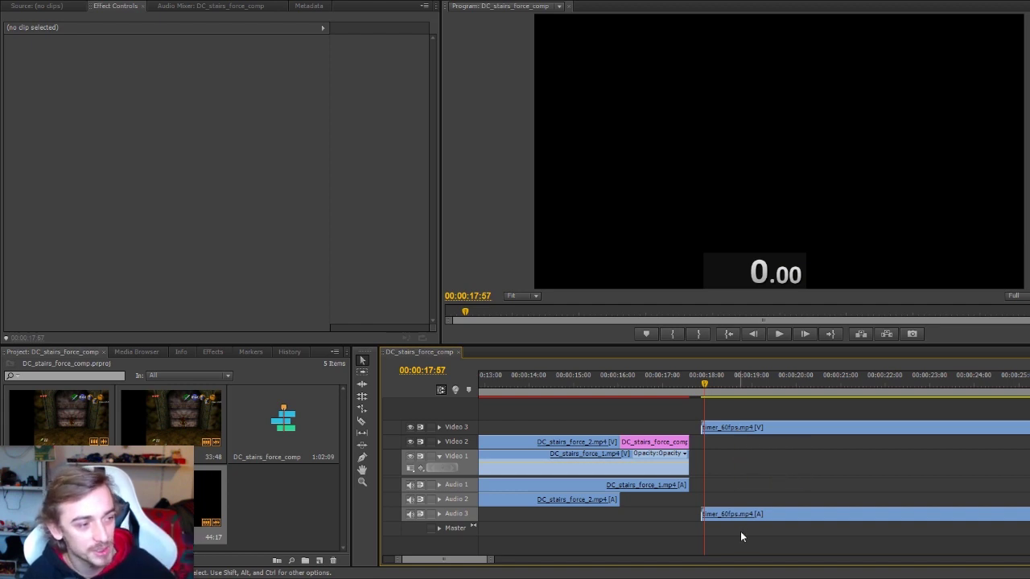
right_click(742, 428)
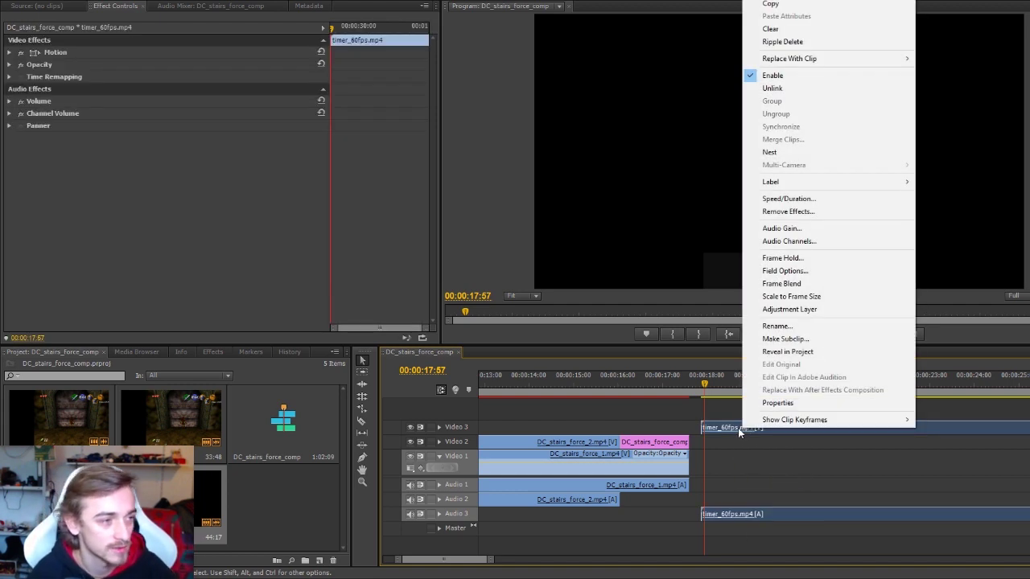
left_click(798, 90)
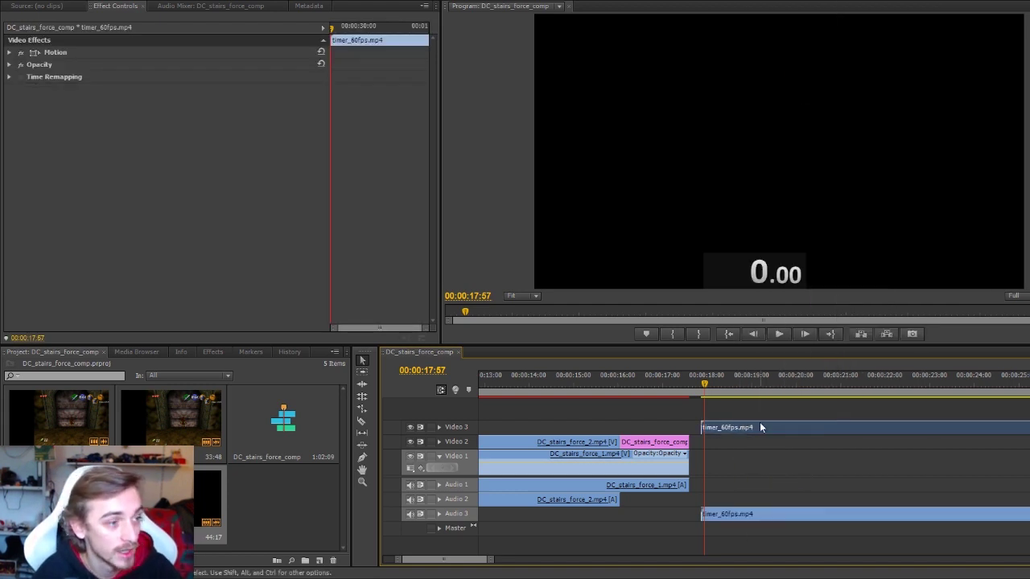
left_click(753, 513)
key("Delete")
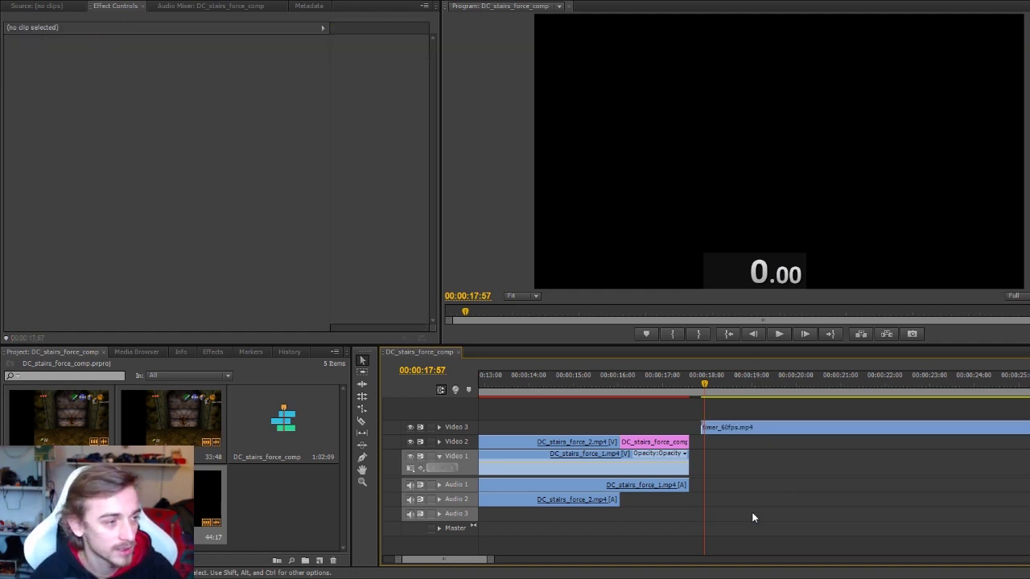
Step: Step through the timer frame by frame to find its first tick after 0.00
left_click(779, 334)
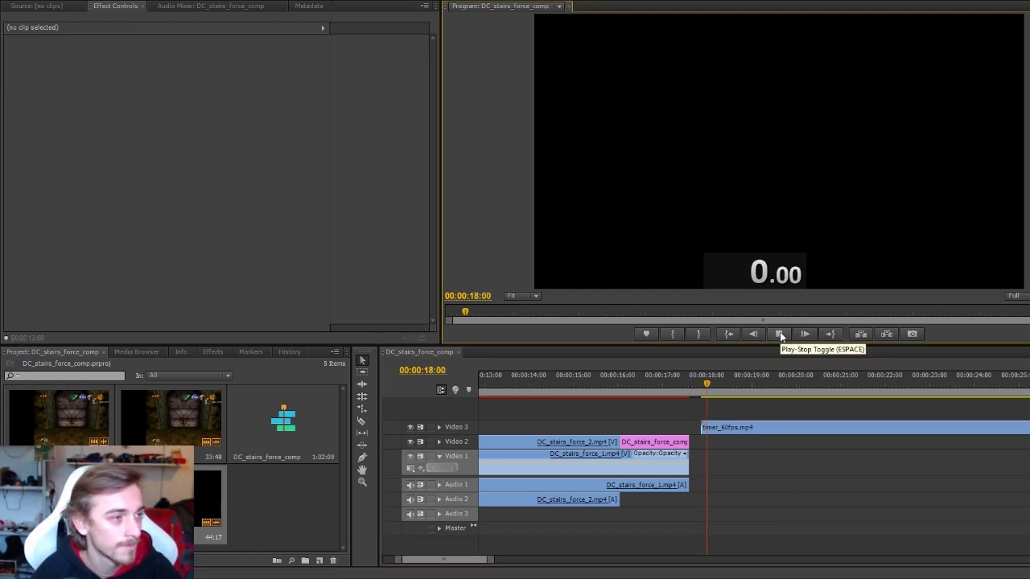
left_click(779, 334)
double_click(753, 334)
left_click(752, 334)
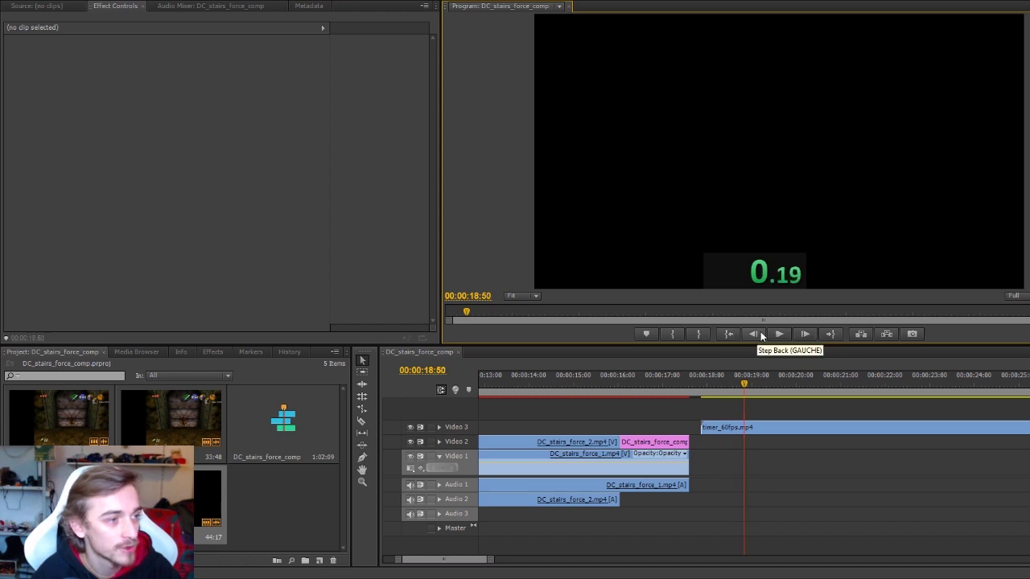
double_click(753, 334)
left_click(753, 334)
double_click(753, 334)
left_click(760, 331)
double_click(760, 332)
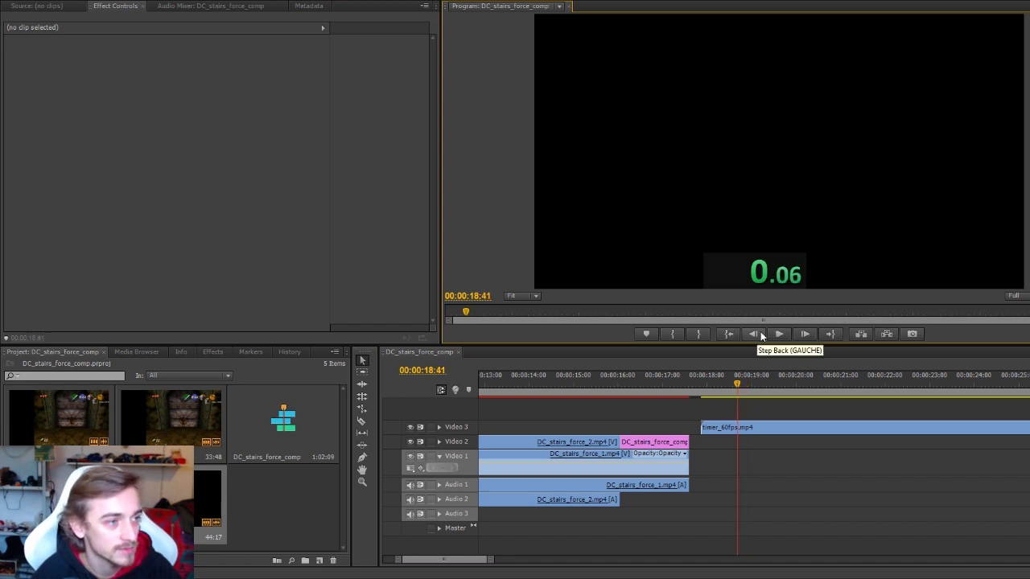
left_click(760, 331)
double_click(760, 331)
left_click(761, 331)
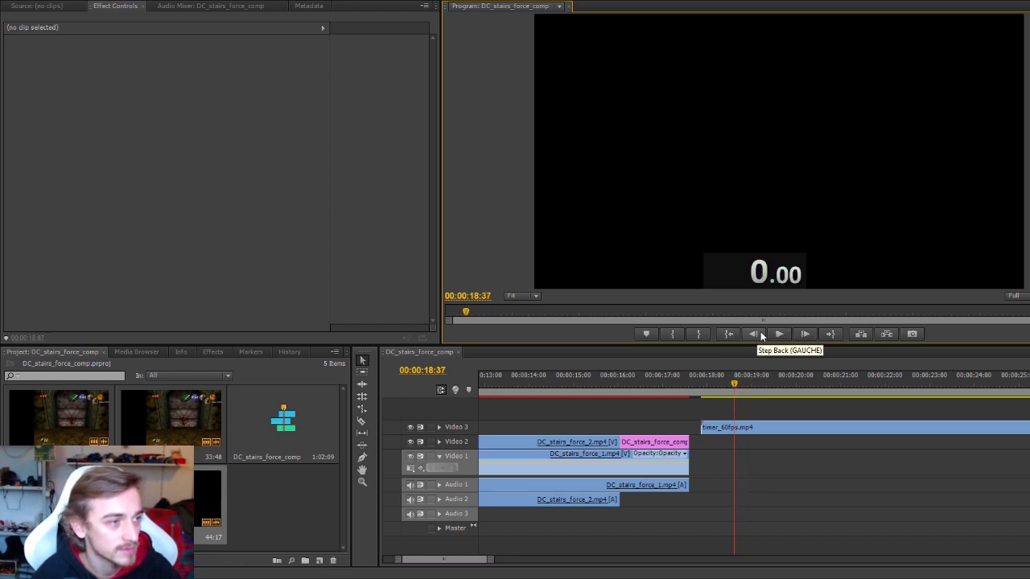
left_click(804, 334)
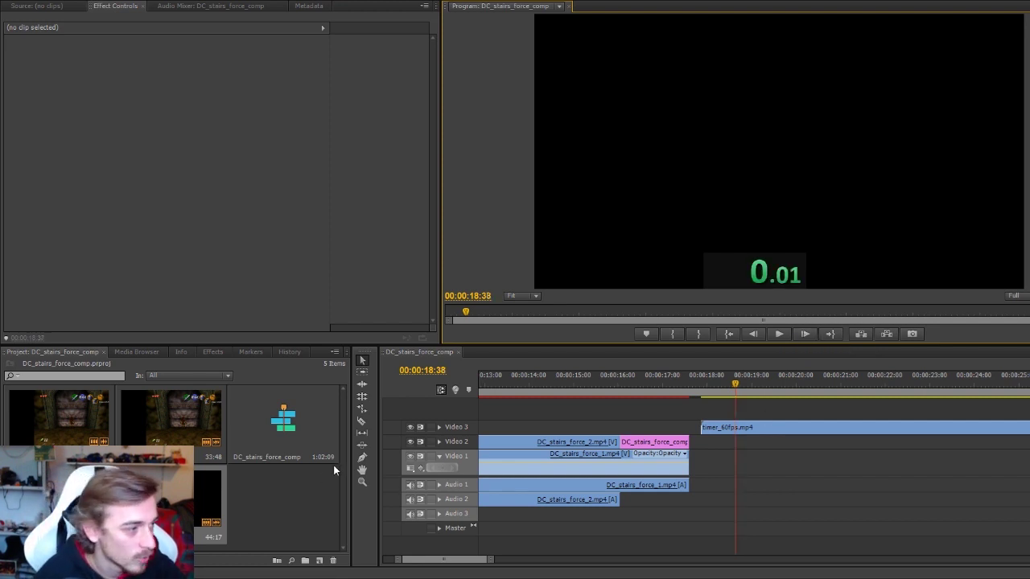
Step: Razor-cut the timer clip at 18:38 and slide both pieces earlier to overlap the runs
left_click(362, 422)
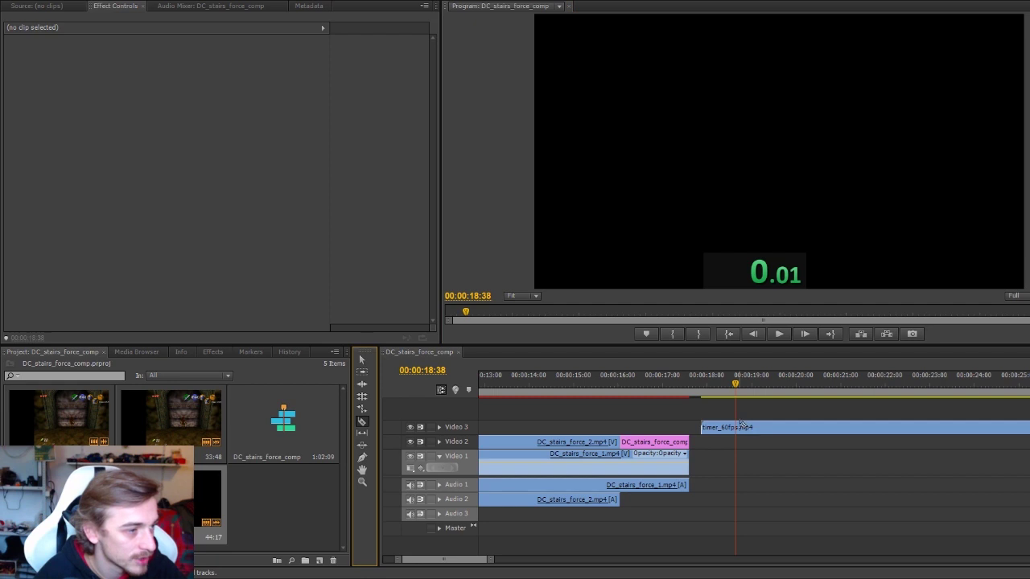
left_click(736, 427)
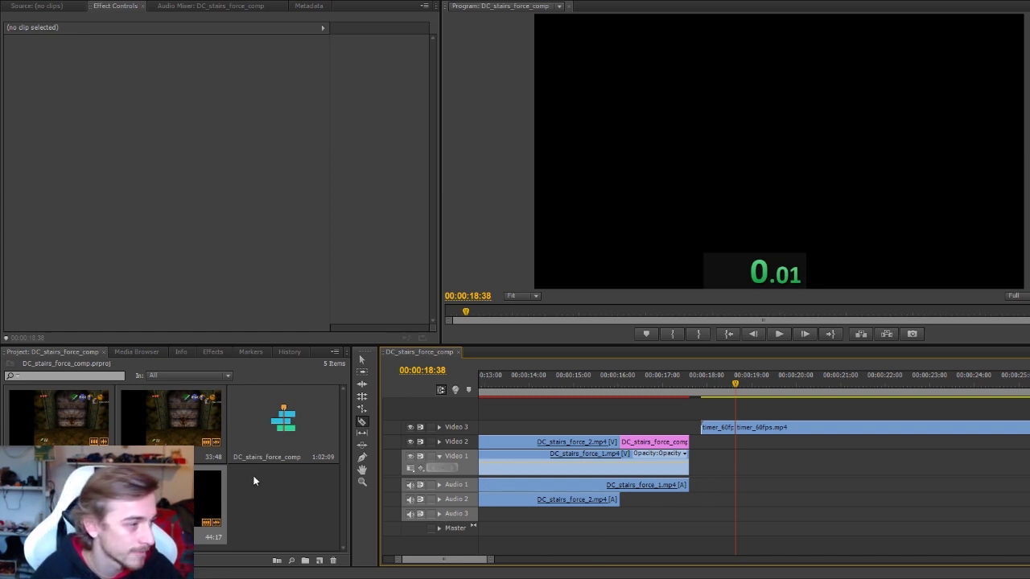
left_click(361, 360)
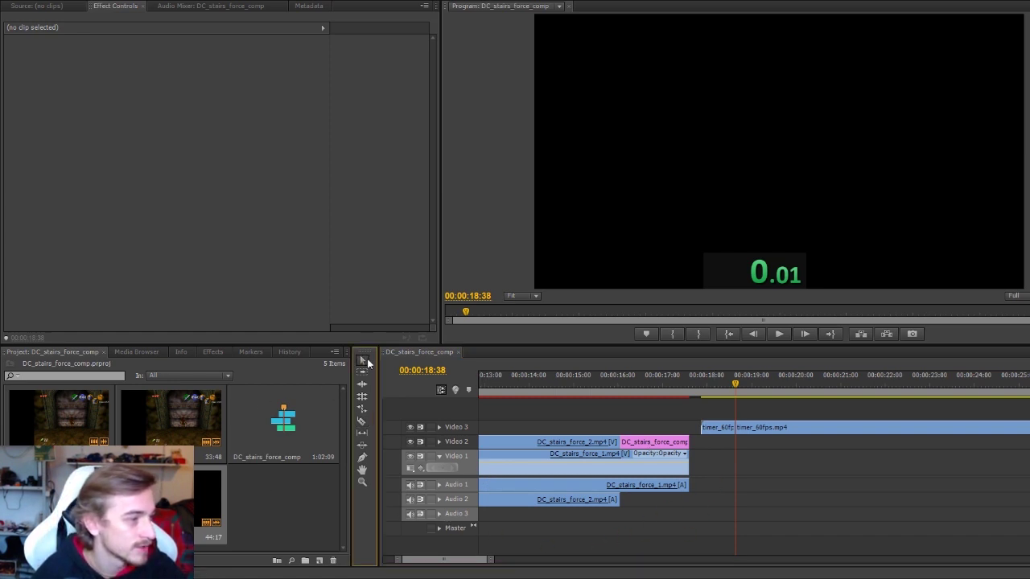
left_click_drag(721, 431, 611, 431)
left_click_drag(817, 435, 701, 434)
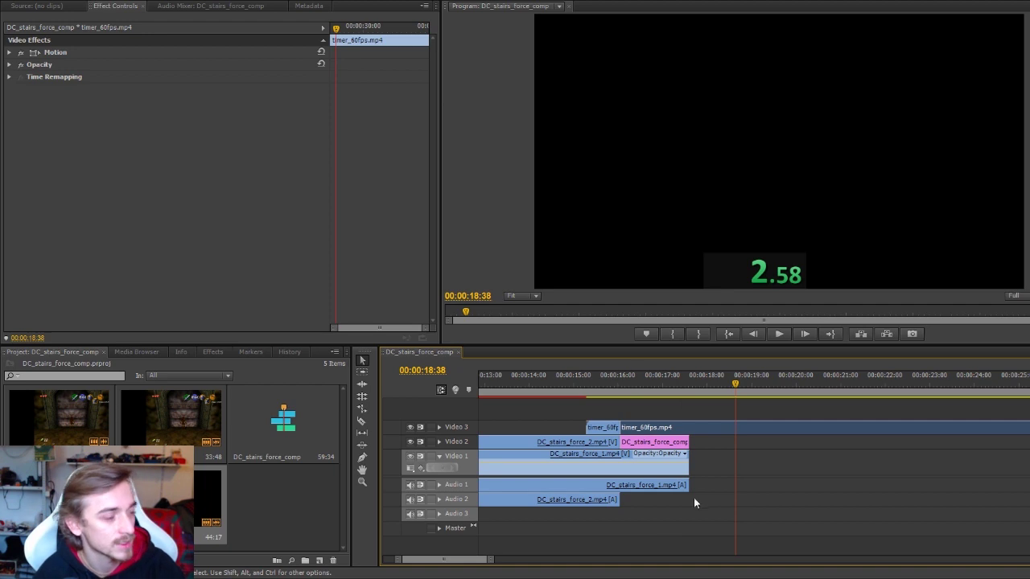
Step: Apply a Crop effect to the timer clip with its Top crop set to 85%
left_click(603, 380)
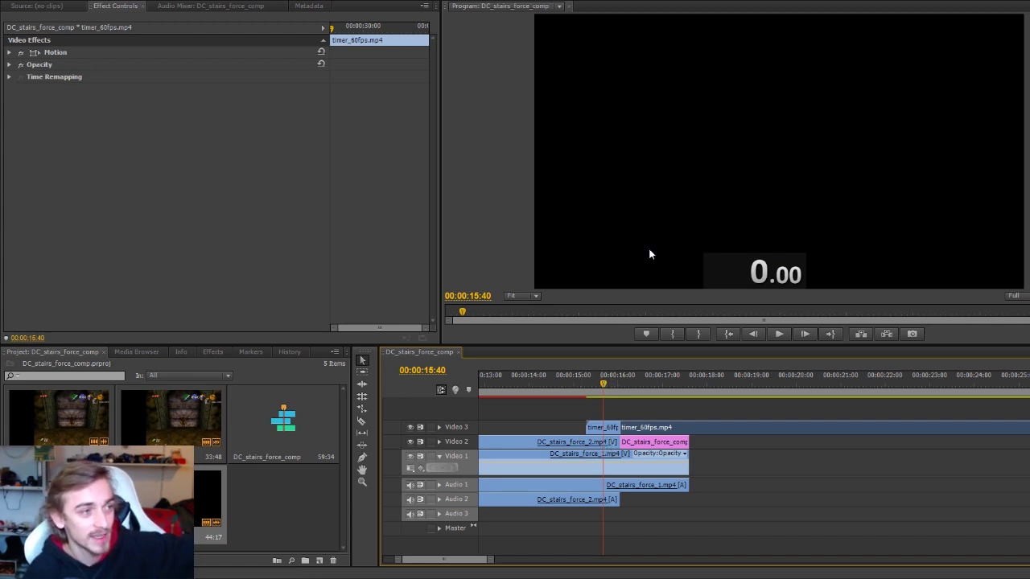
left_click(559, 384)
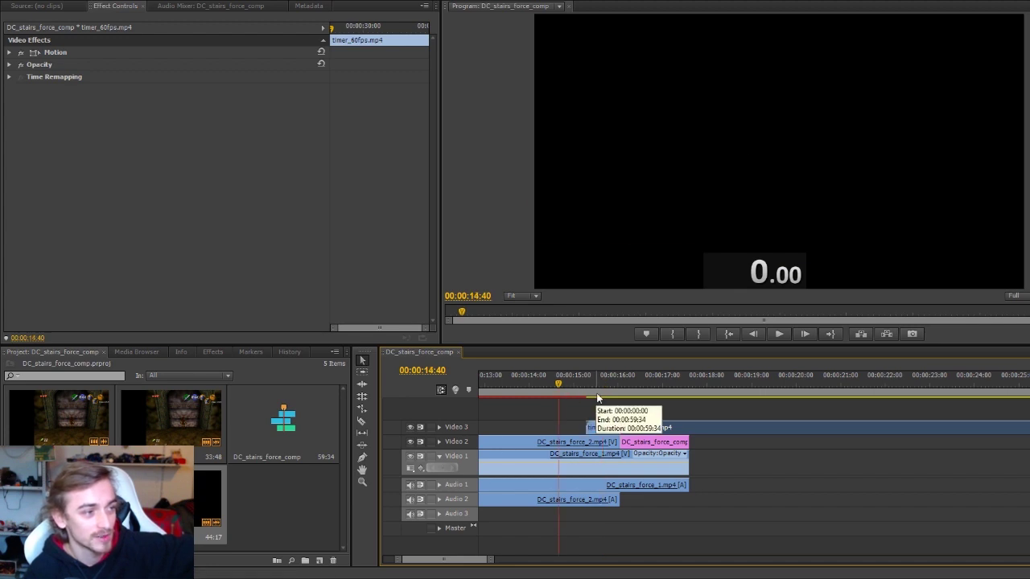
left_click(613, 374)
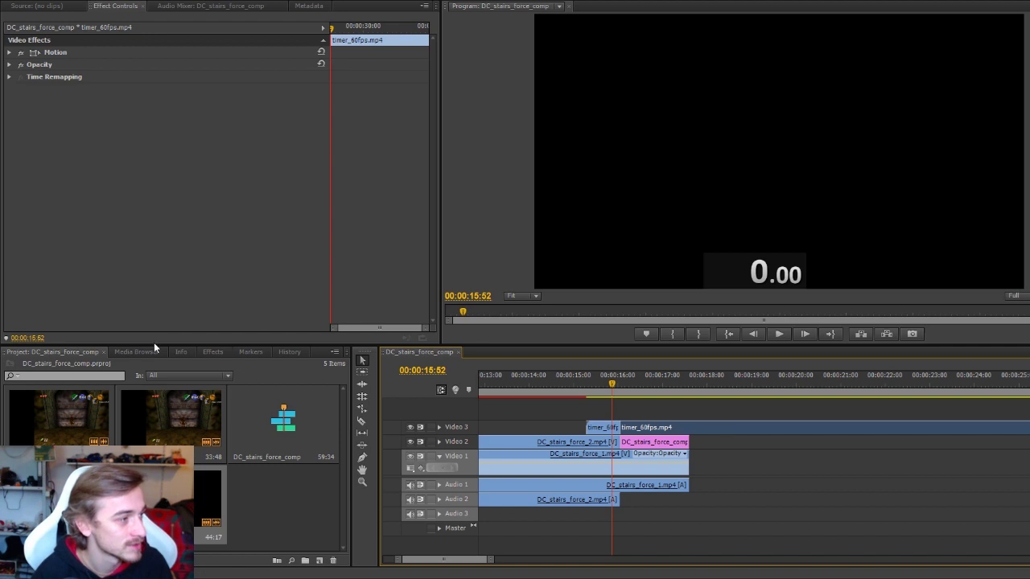
left_click(212, 353)
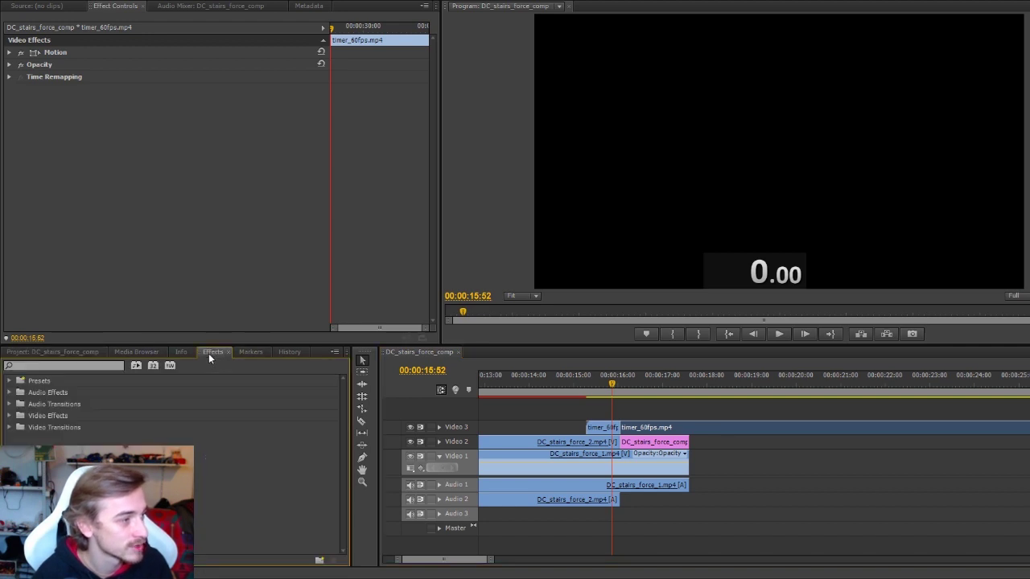
left_click(93, 367)
type("crop")
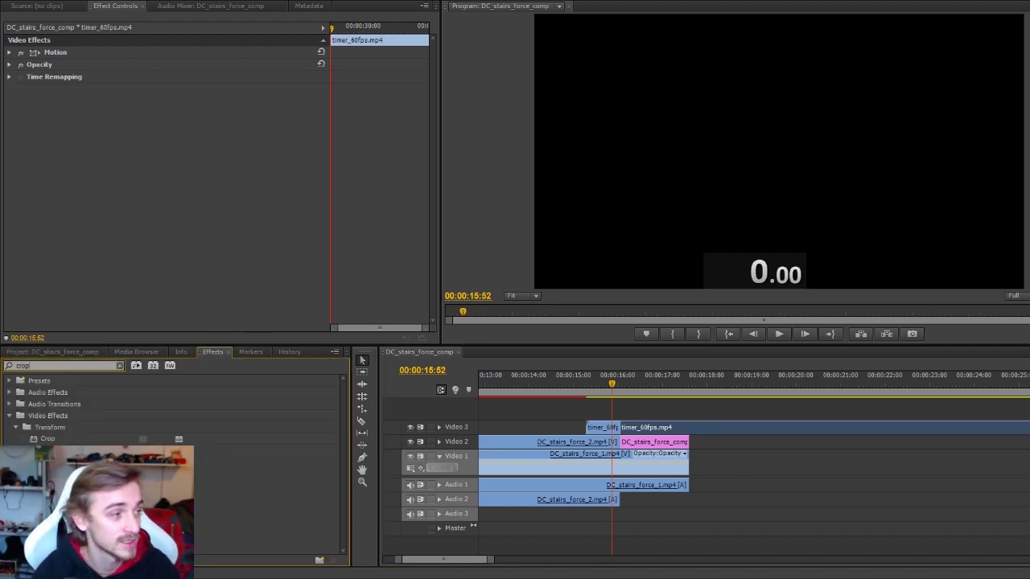
left_click_drag(64, 443, 603, 433)
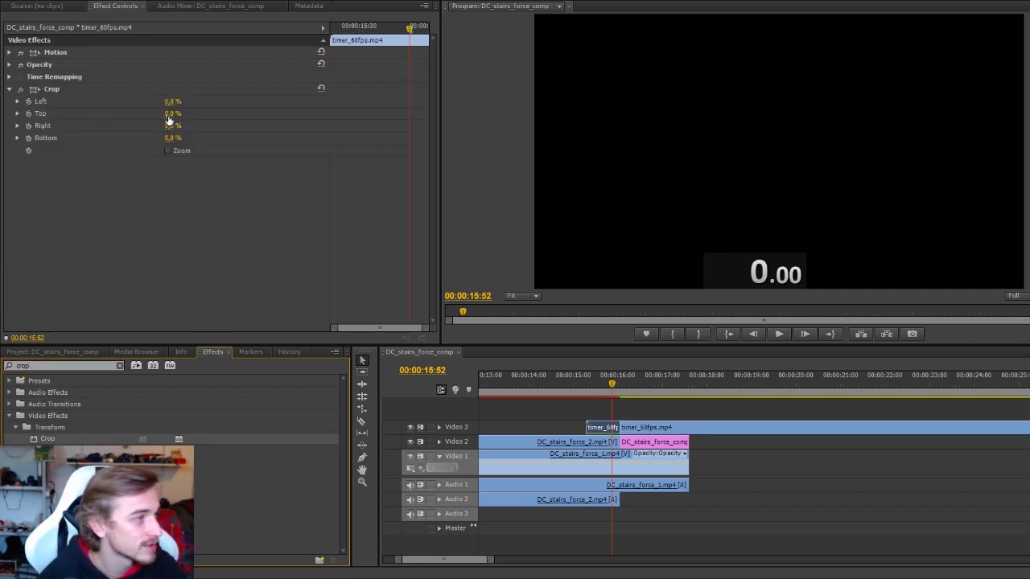
left_click(172, 113)
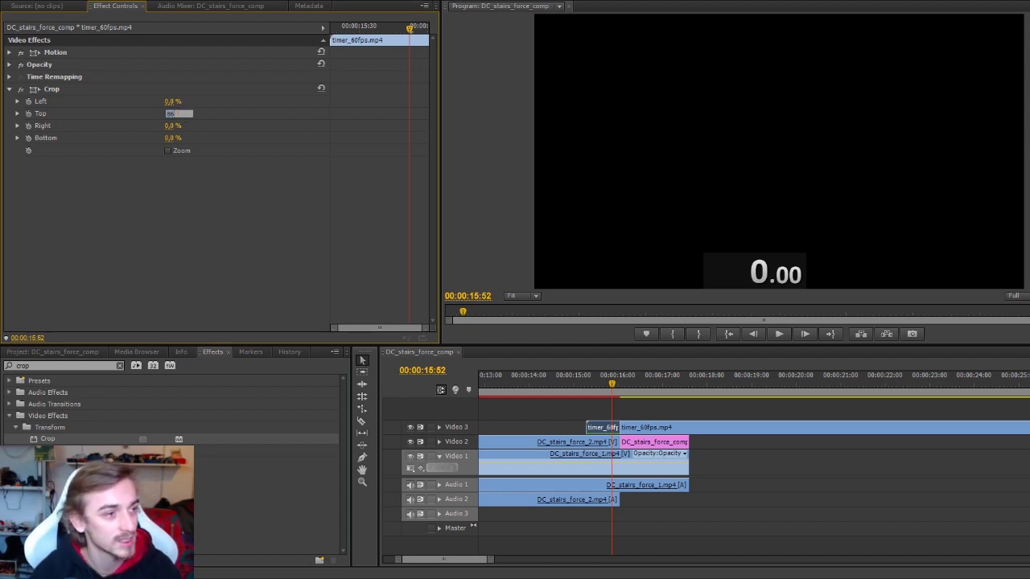
key("Return")
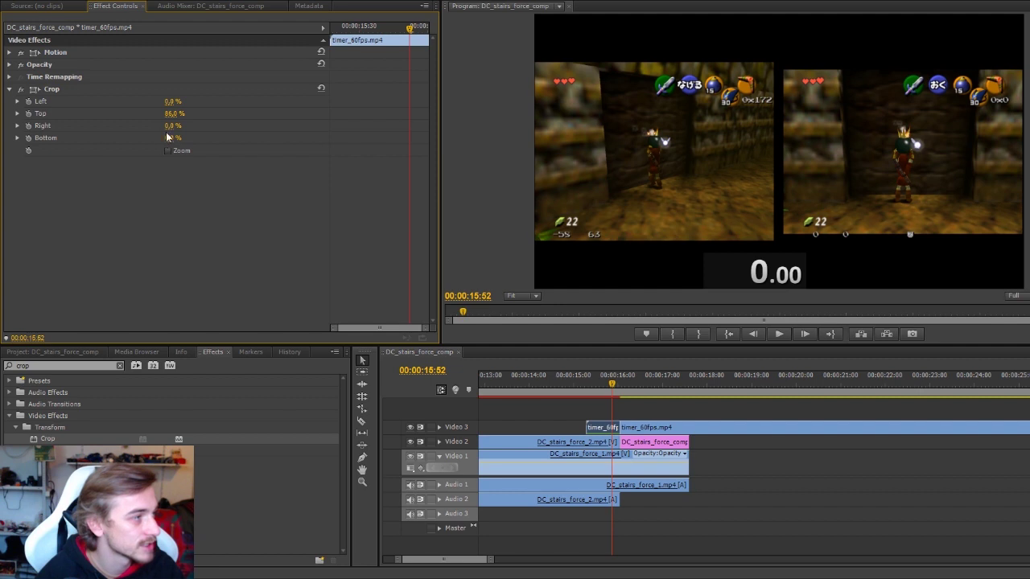
mouse_move(168, 114)
left_mouse_down()
mouse_move(193, 102)
mouse_move(172, 101)
mouse_move(180, 102)
left_mouse_up()
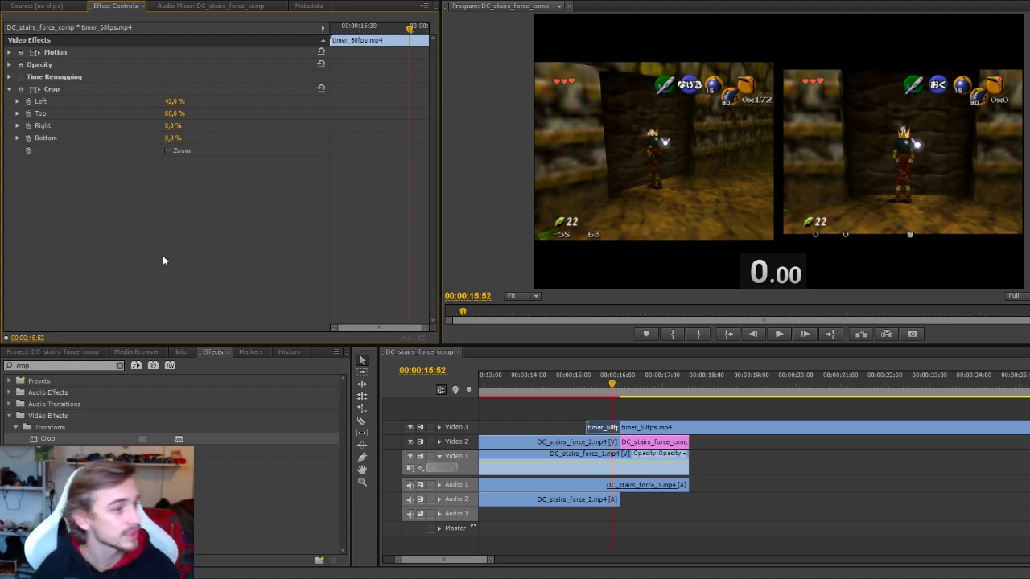
Step: Add a second Crop with Left 40% and Top 86%, previewing at 00:00:16:45
left_click(185, 563)
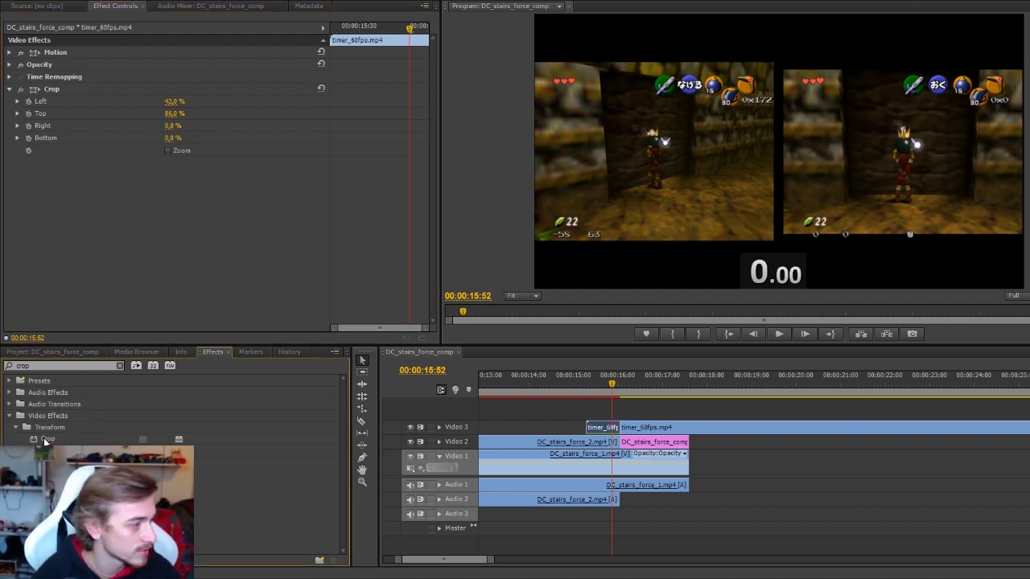
left_click_drag(46, 439, 655, 434)
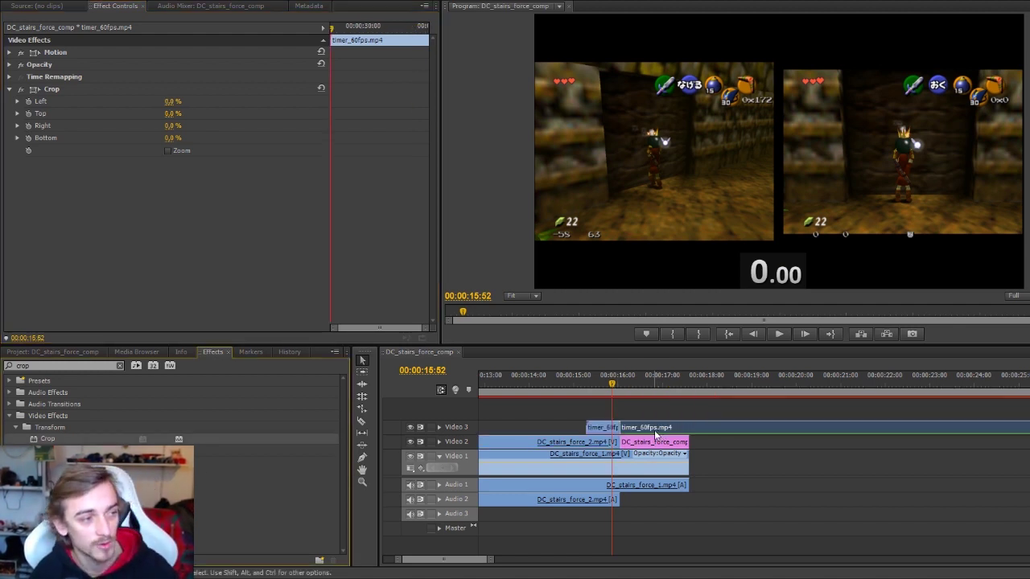
left_click(171, 102)
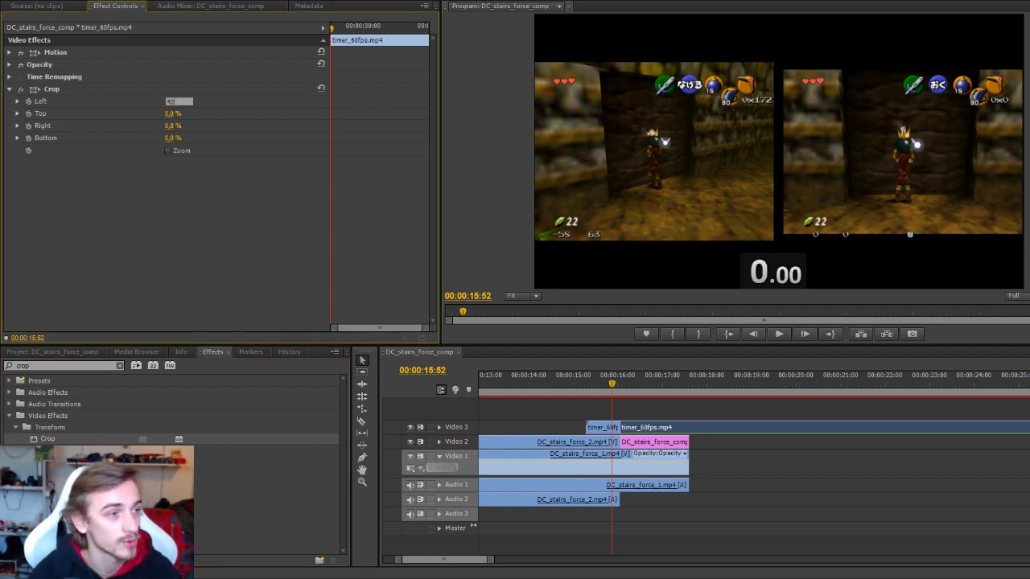
type("40")
key("Return")
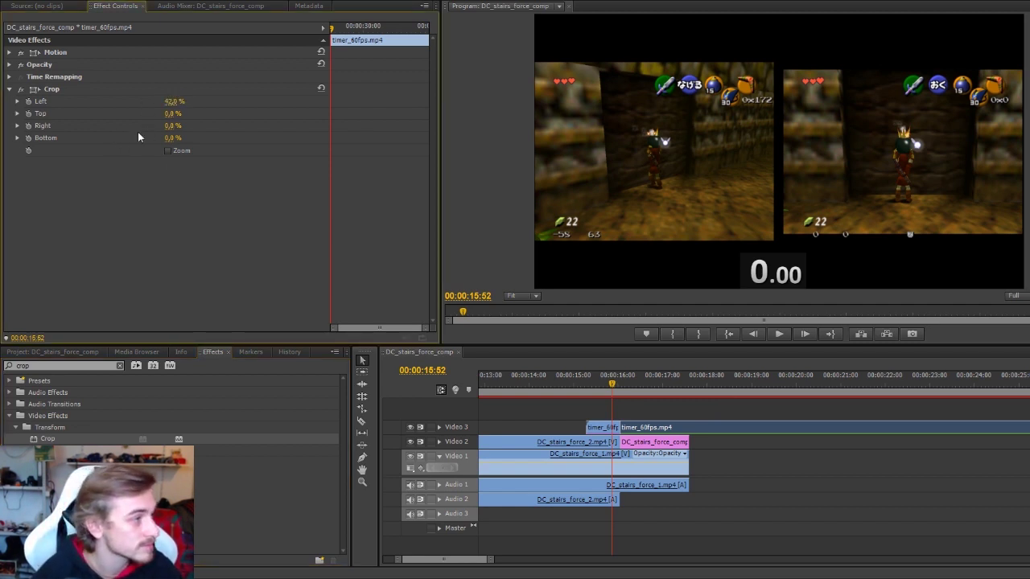
left_click(173, 114)
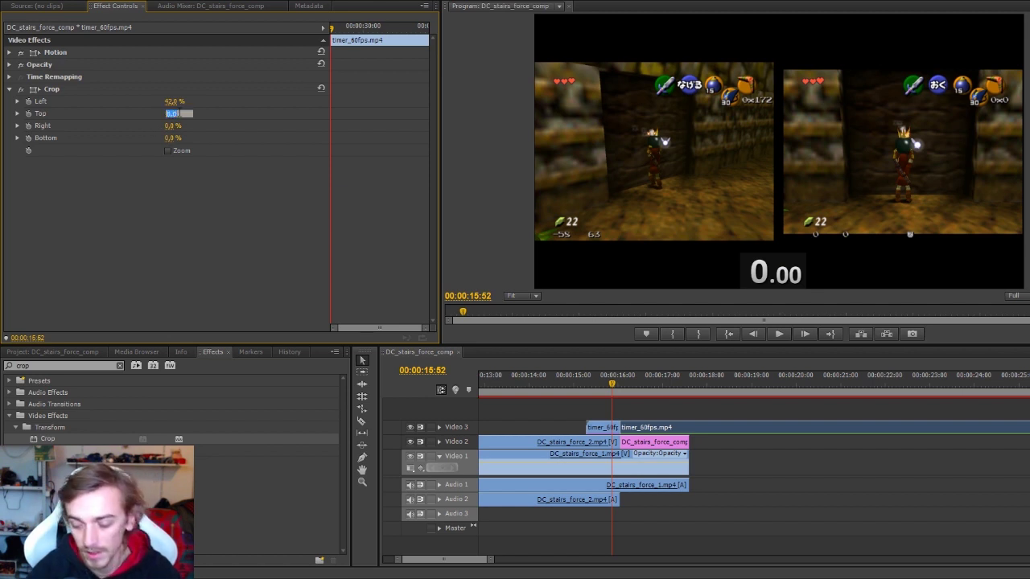
key("Return")
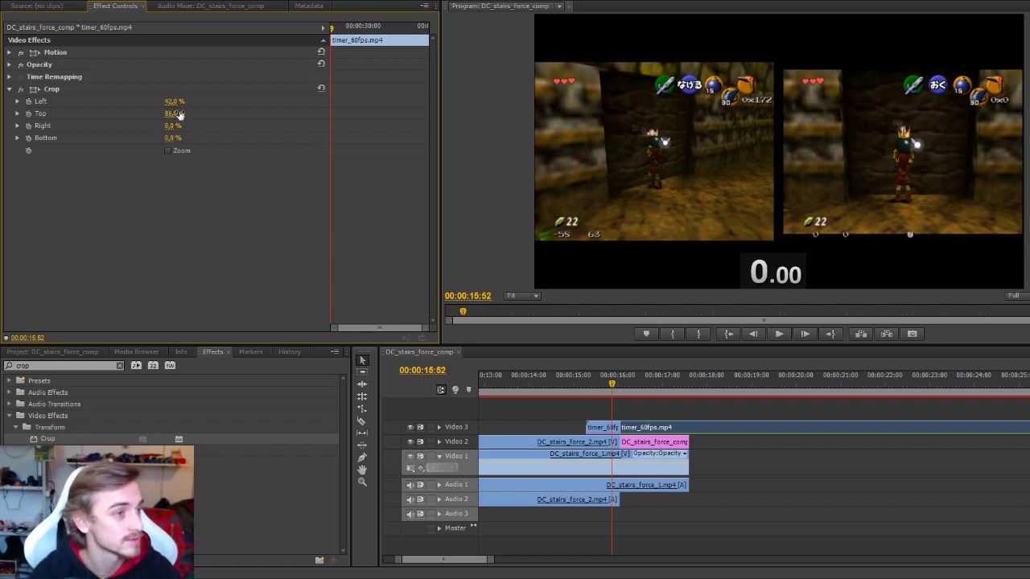
left_click(652, 385)
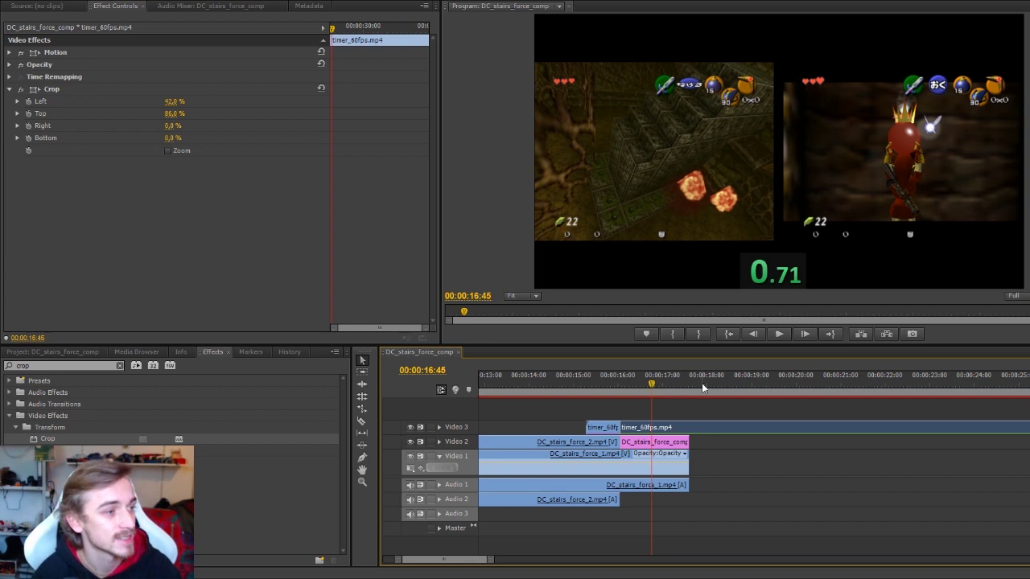
Step: Trim the timer clip's end to match the other clips and park on the final frame, 00:00:17:35
key("minus")
key("minus")
key("minus")
key("minus")
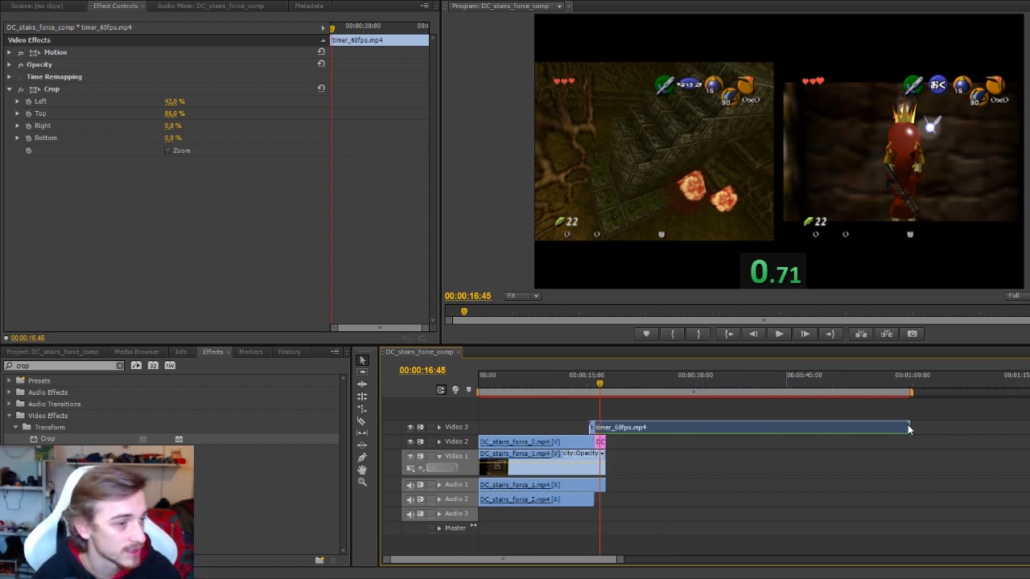
left_click_drag(907, 429, 616, 441)
key("equal")
key("equal")
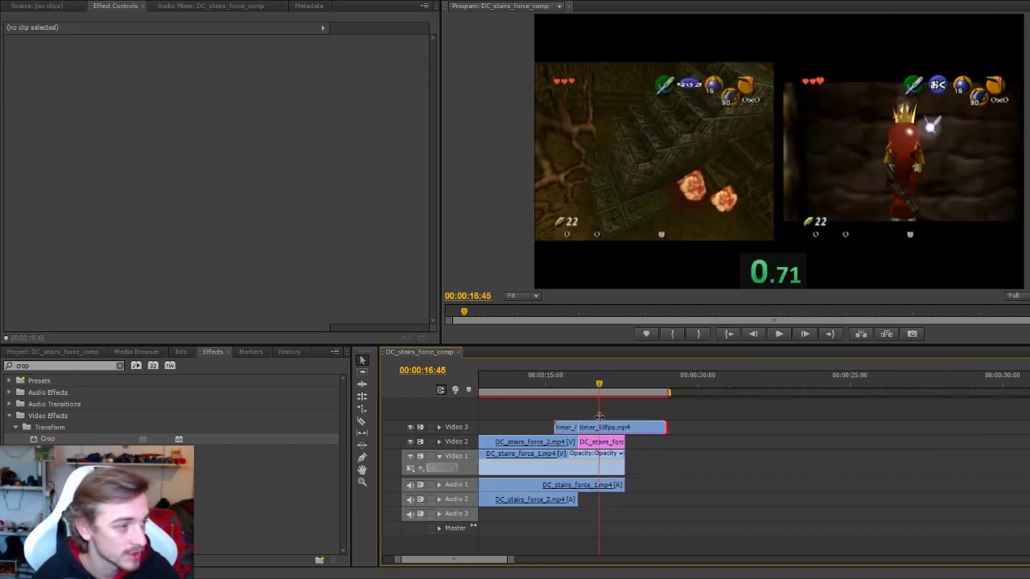
key("equal")
key("equal")
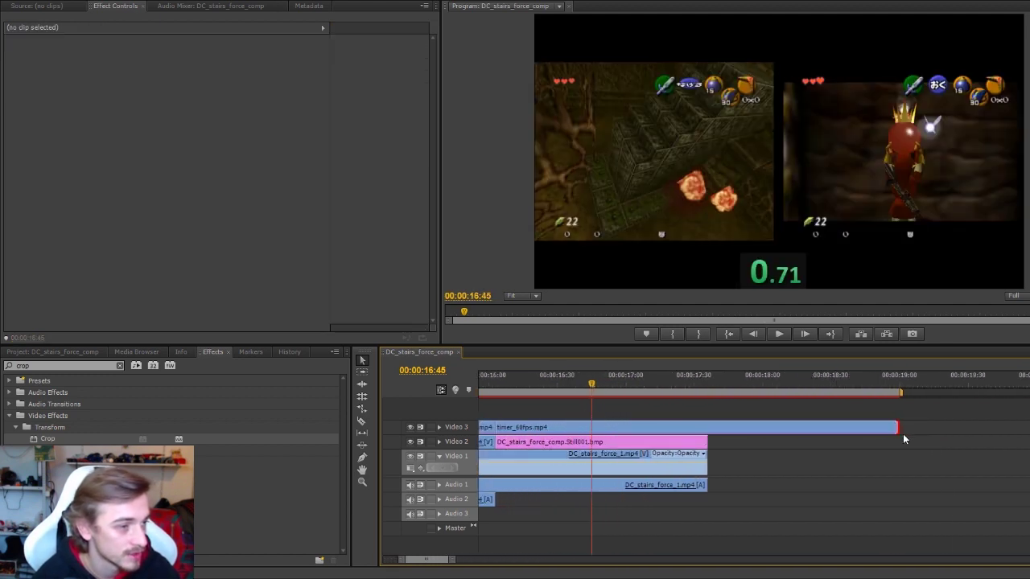
left_click_drag(895, 427, 706, 427)
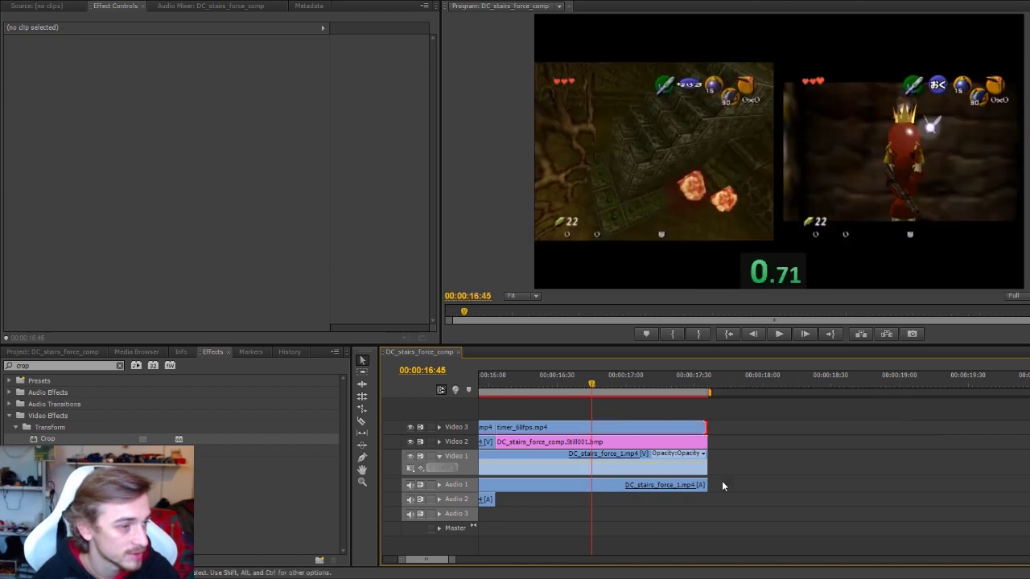
left_click(707, 382)
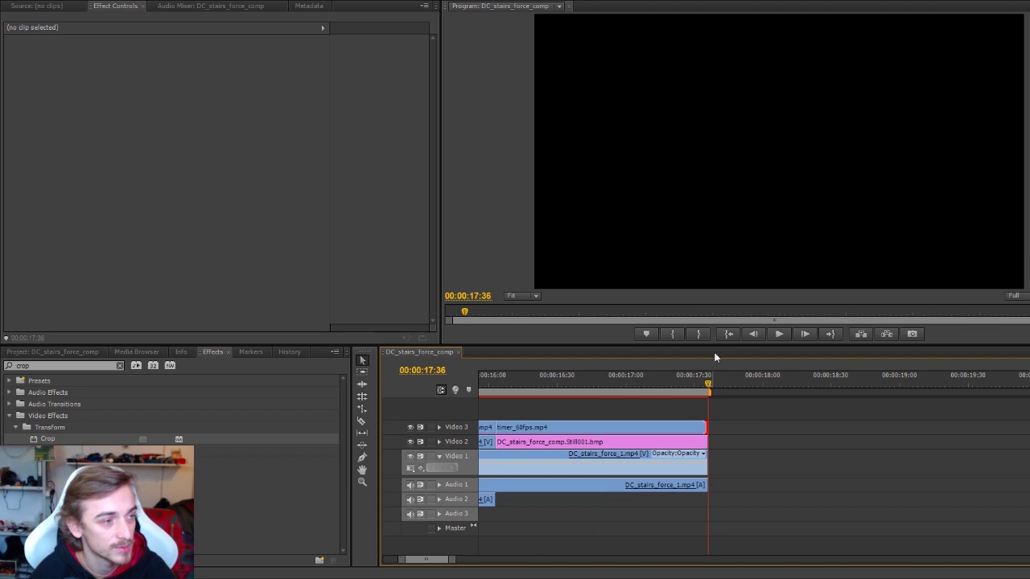
left_click(754, 333)
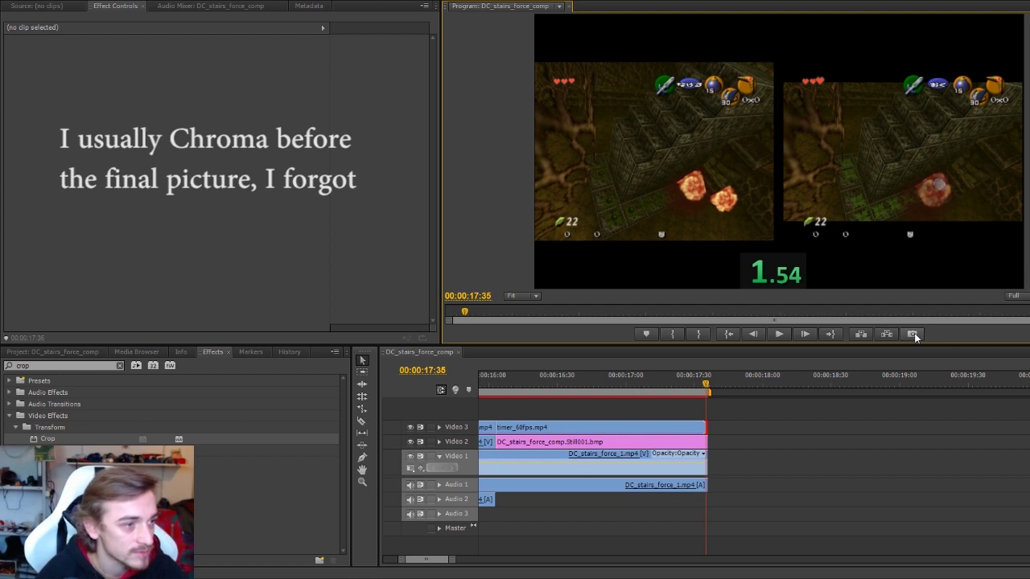
Step: Export the final frame as Still002.bmp and place it on Video 1 after the runs
left_click(913, 334)
left_click(600, 322)
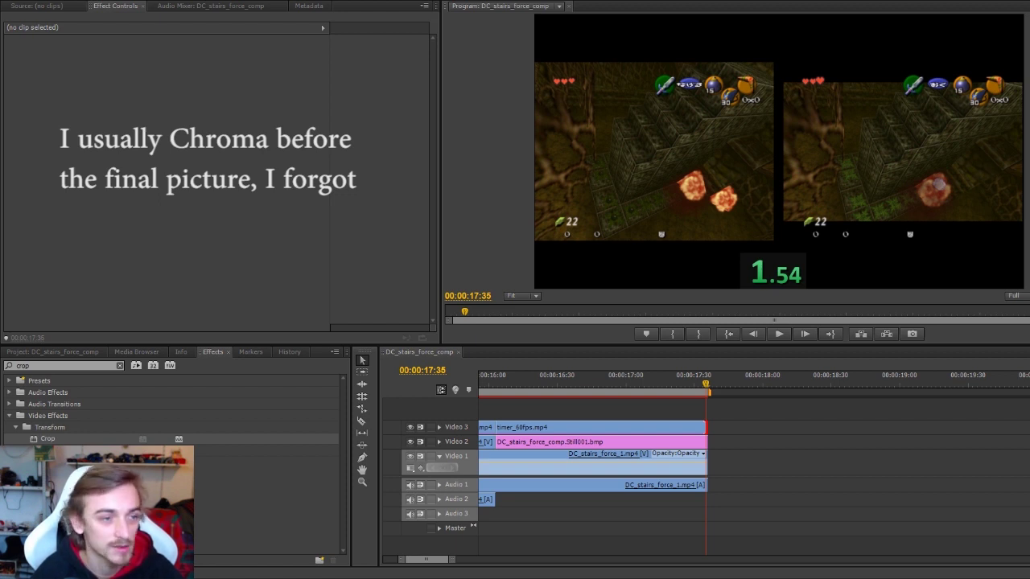
left_click_drag(47, 439, 760, 457)
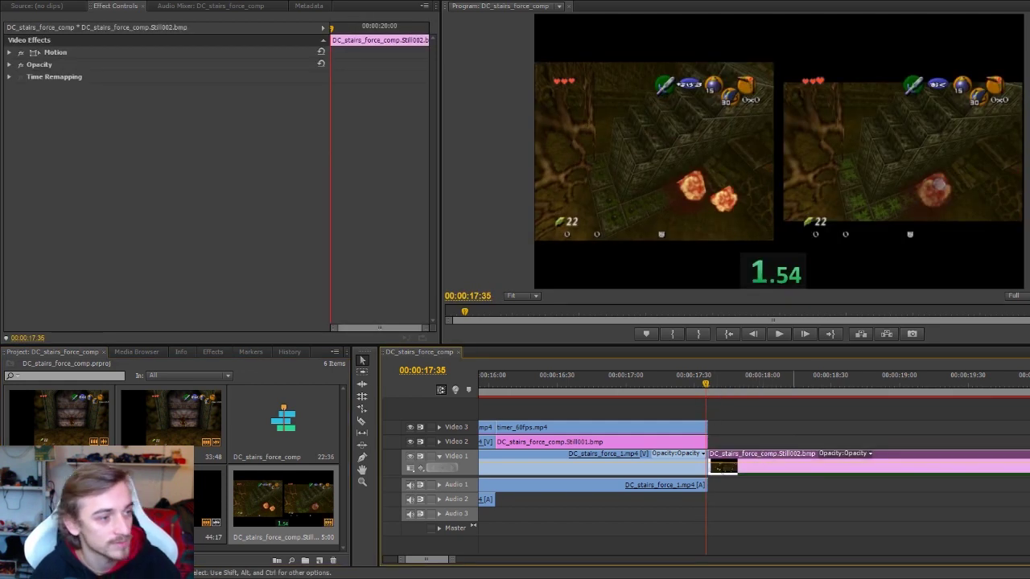
left_click(778, 334)
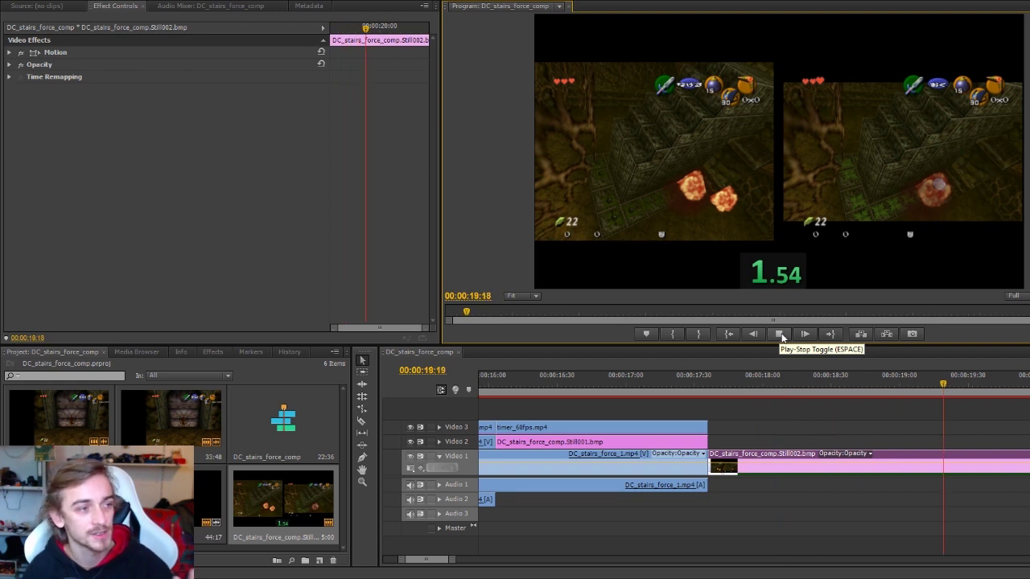
left_click(781, 335)
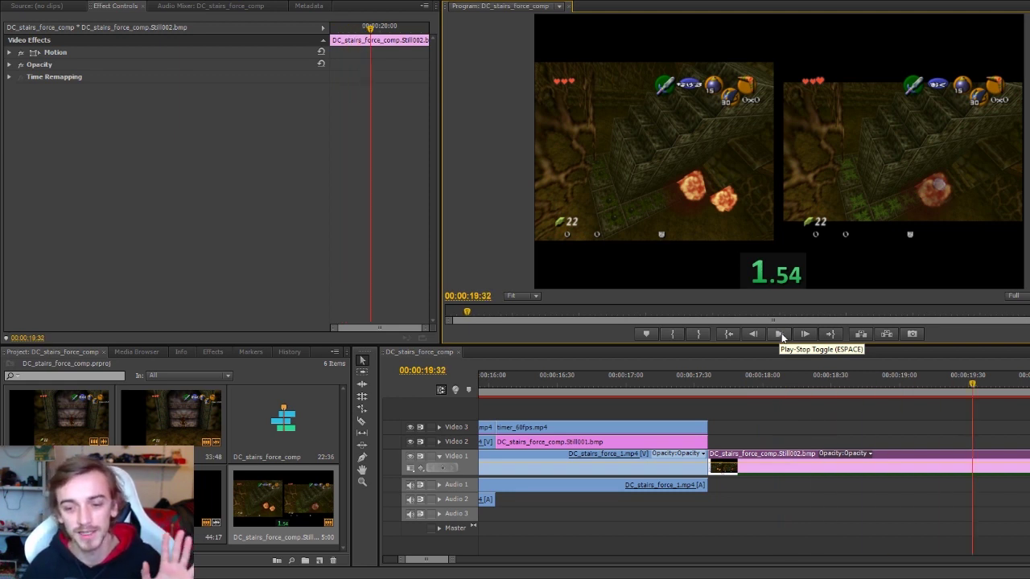
key("minus")
key("minus")
key("minus")
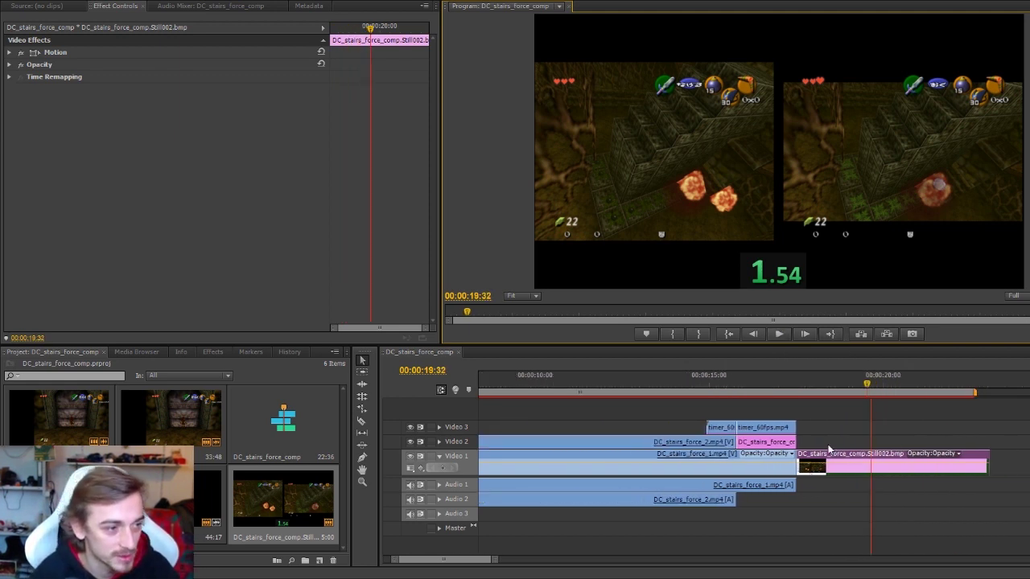
Step: Shorten the closing still on Video 1 and select the timer_60fps clip
left_click_drag(972, 461, 866, 465)
left_click(753, 425)
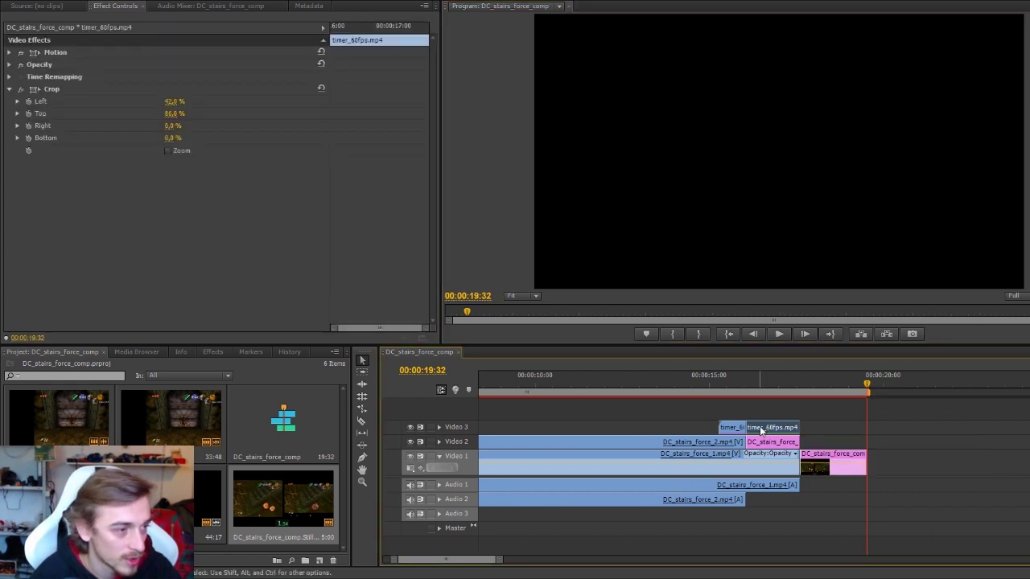
left_click(774, 382)
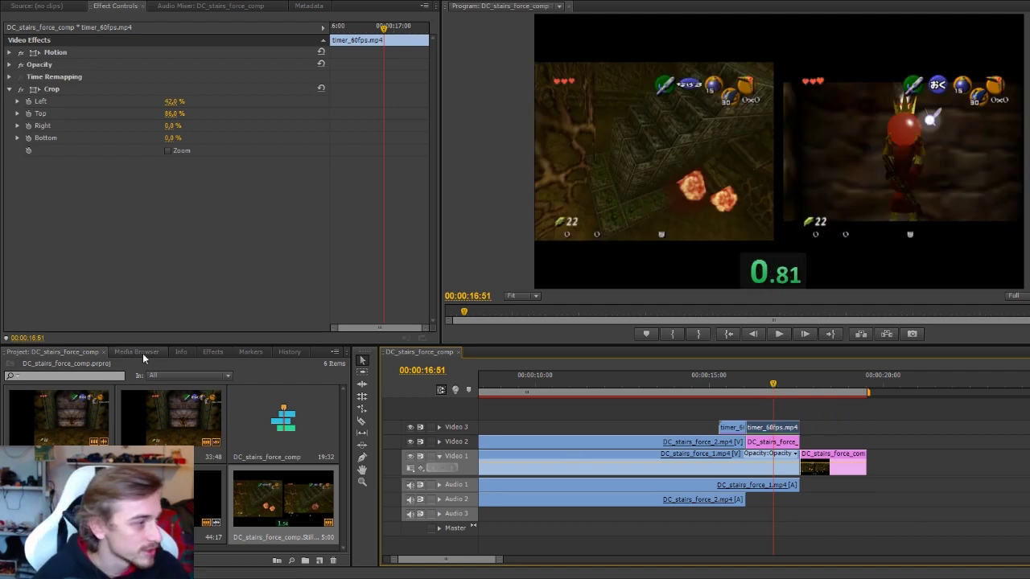
Step: Apply Chroma Key to both timer clips, sampling the timer's black background as key colour
left_click(213, 353)
left_click(46, 366)
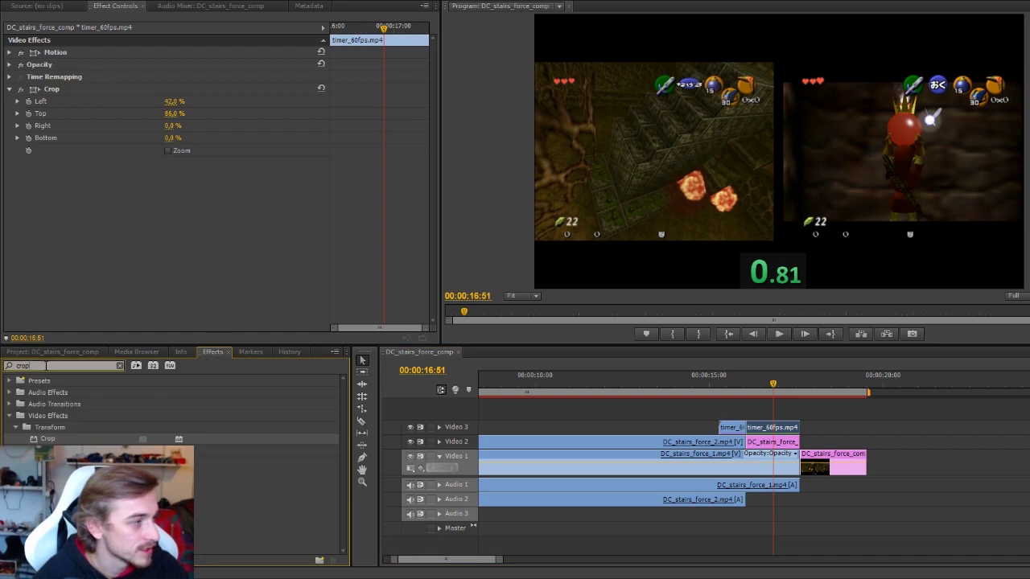
type("chroma")
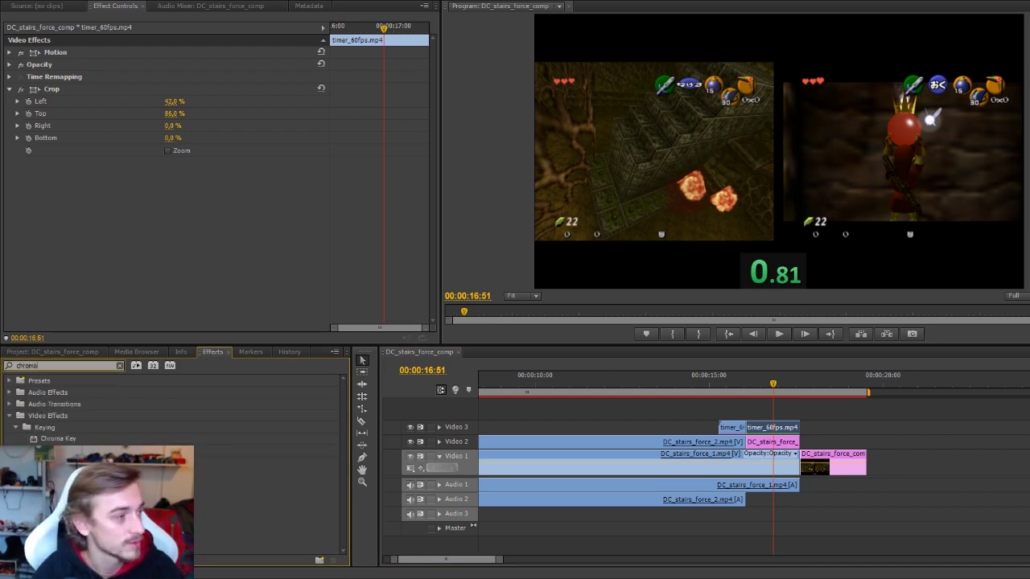
left_click_drag(71, 443, 772, 437)
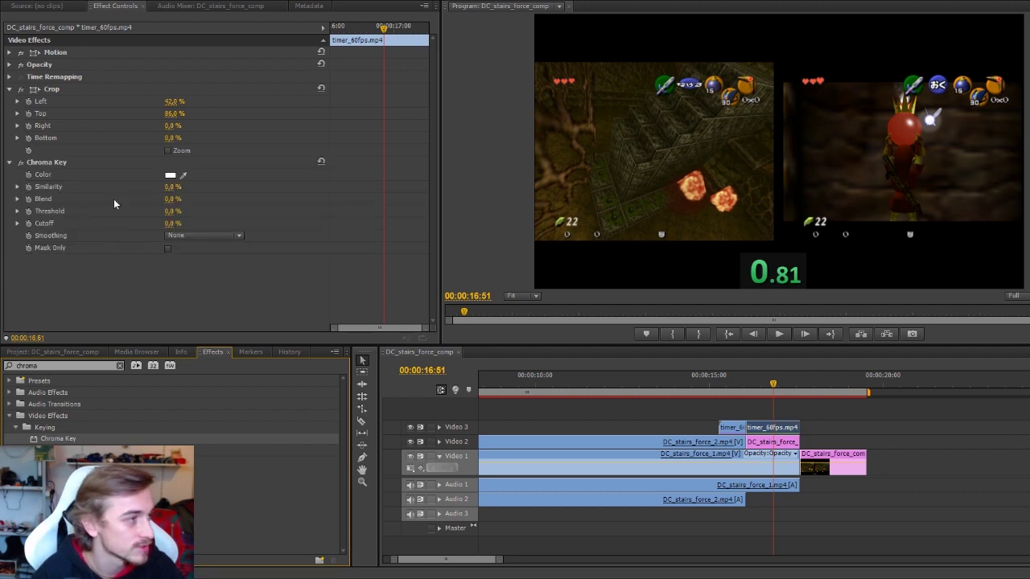
left_click(184, 174)
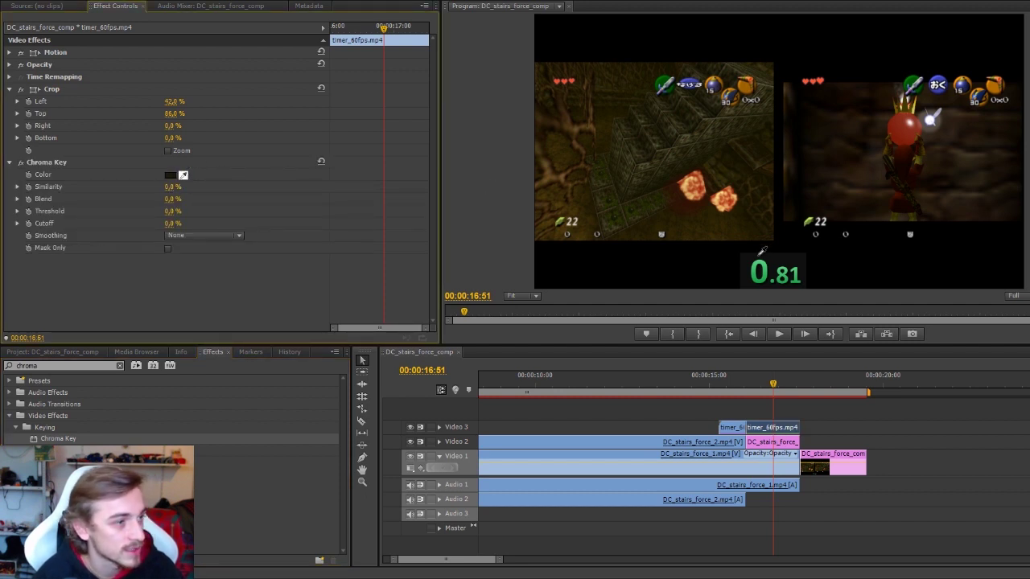
left_click(788, 263)
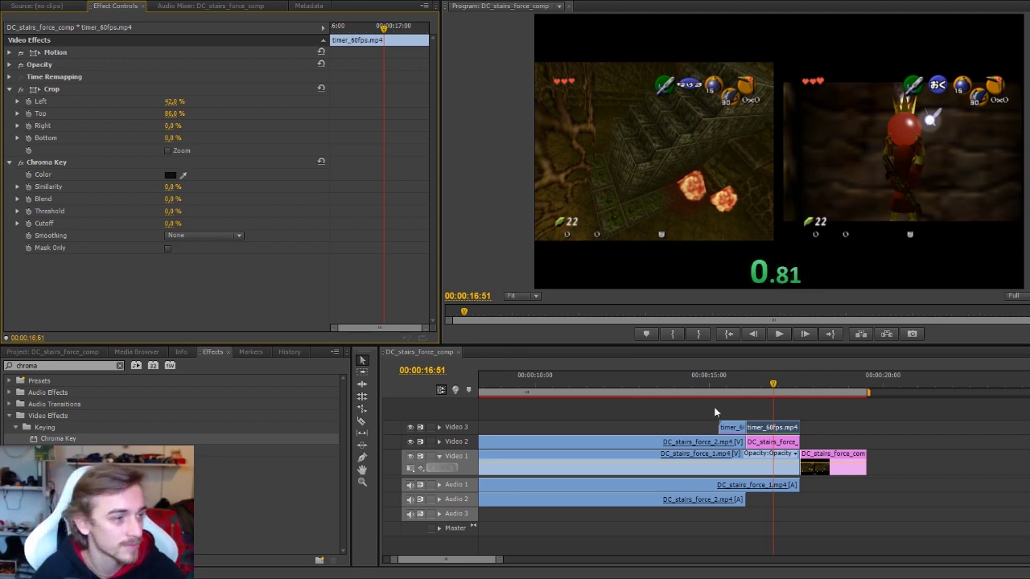
left_click_drag(740, 386, 729, 386)
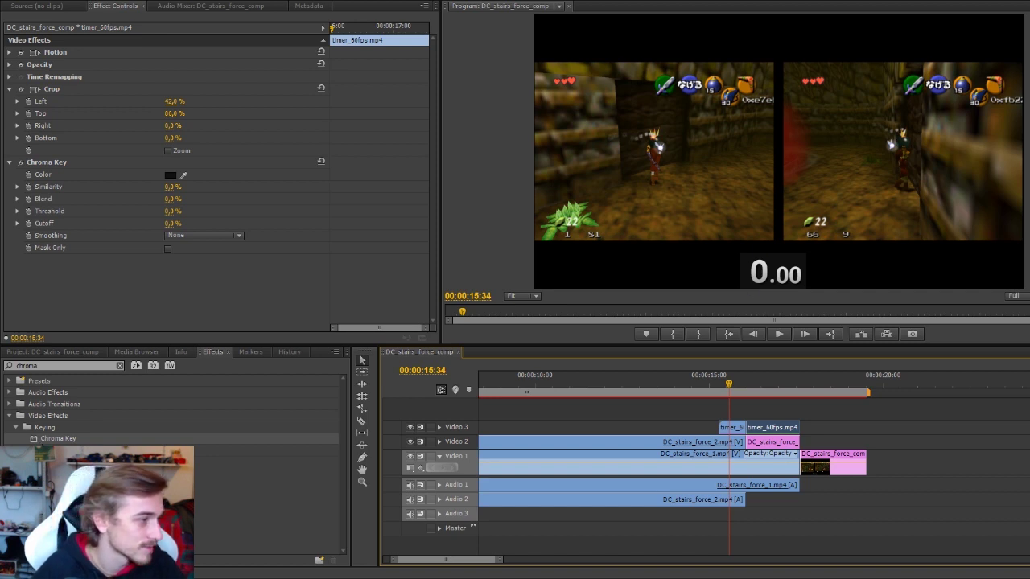
left_click_drag(55, 442, 731, 432)
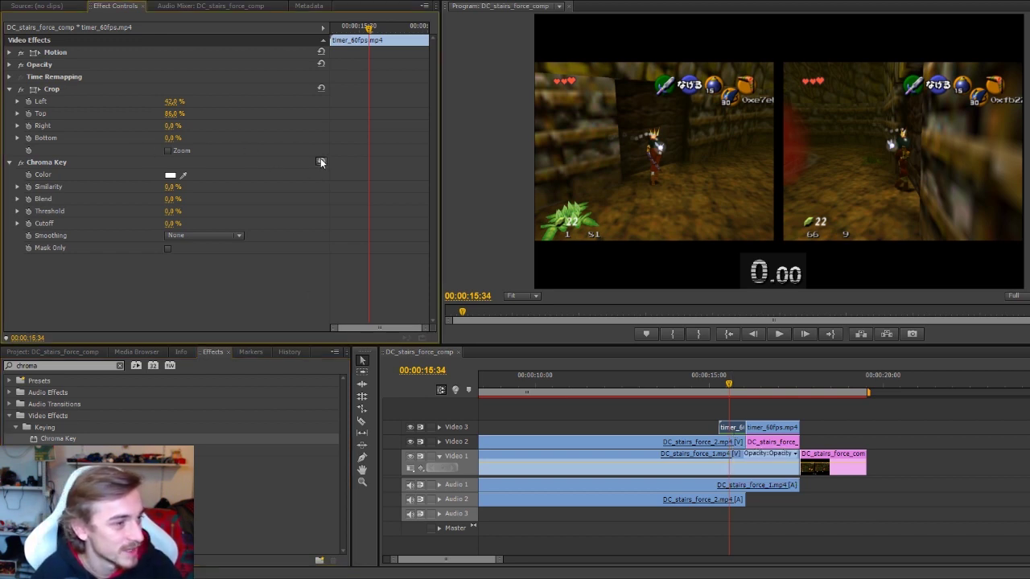
Step: Toggle off the Chroma Key fx on the opening timer clip so its 0.00 shows plainly
left_click(20, 163)
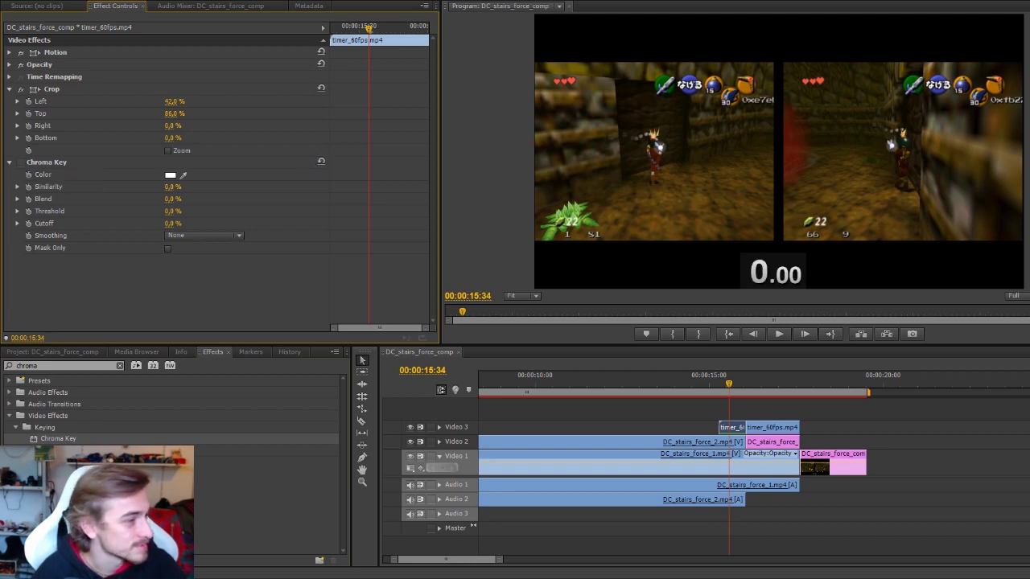